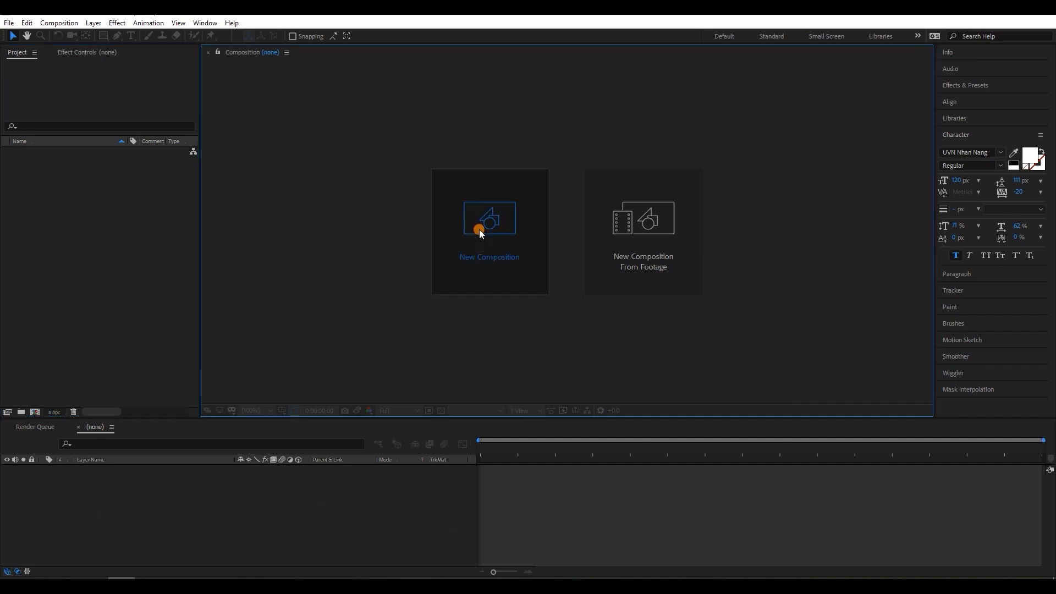
- Create a composition named Main from the HDTV 1080 29.97 preset, with a 30 fps frame rate and a 10-second duration
text(Main)
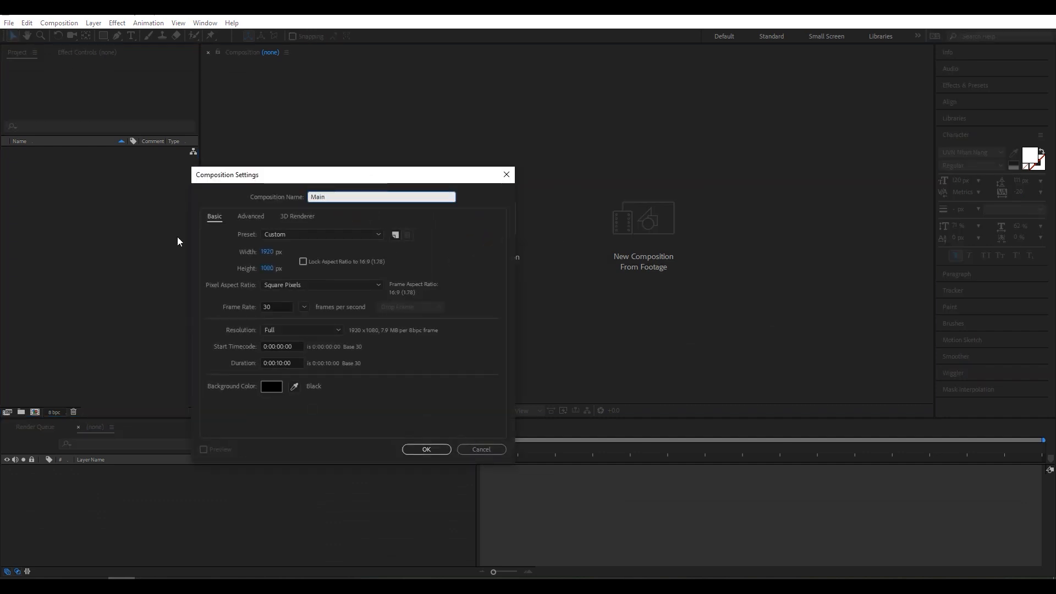
click(284, 235)
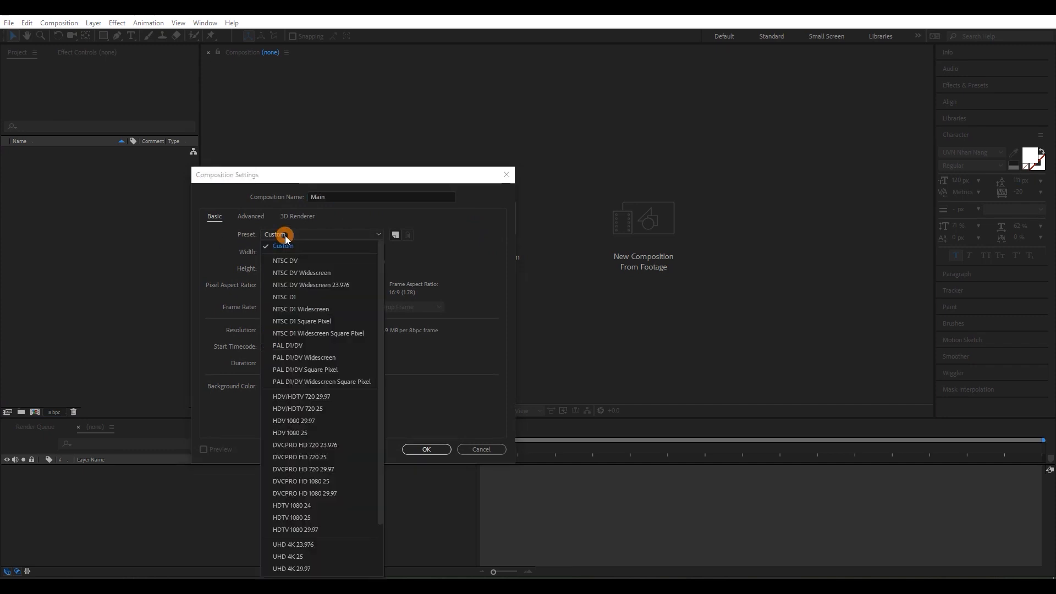
click(291, 529)
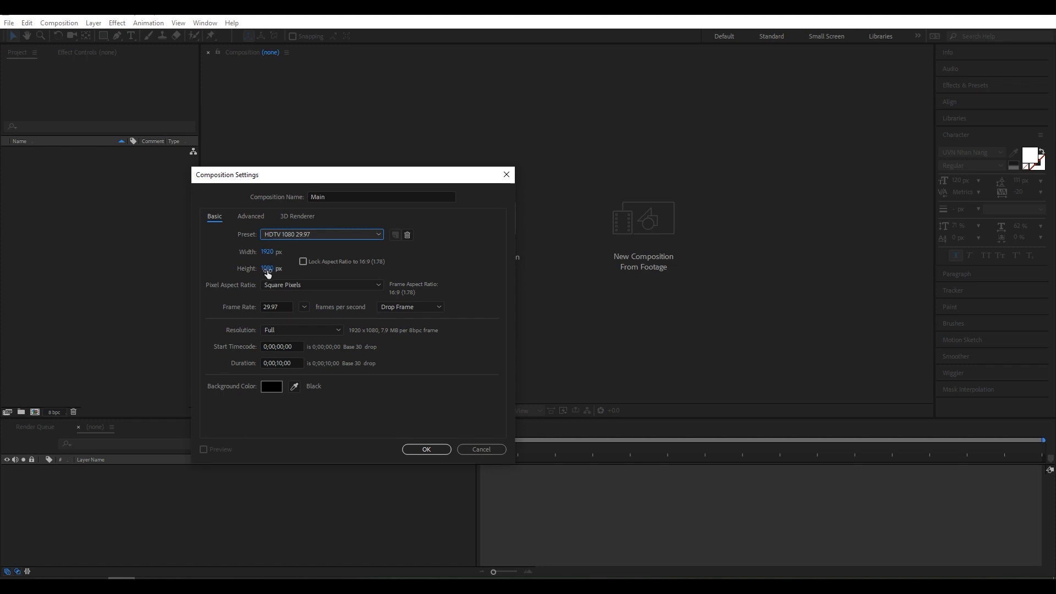
click(282, 307)
text(30)
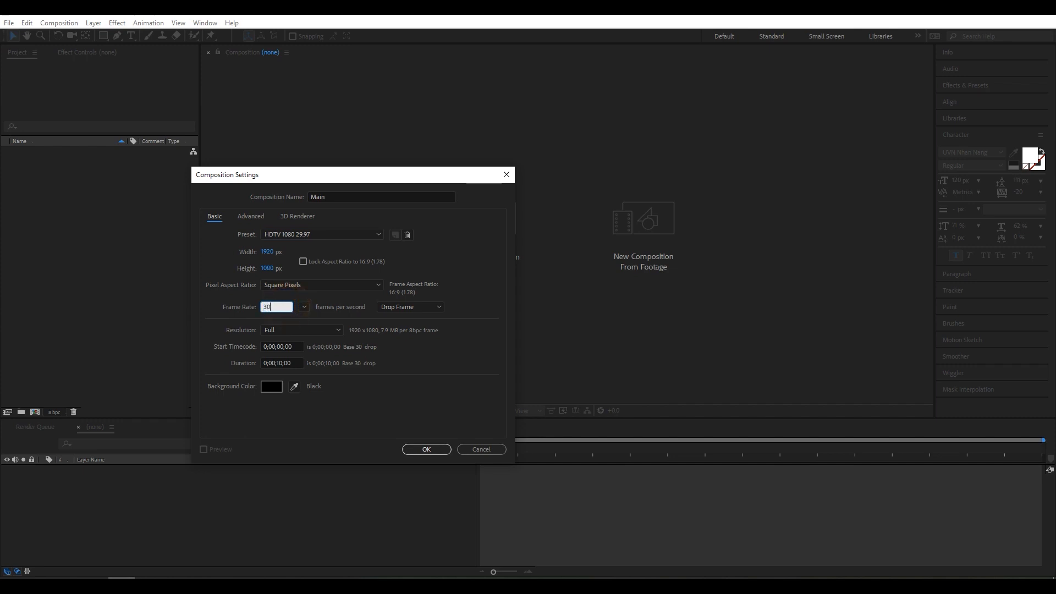
click(296, 363)
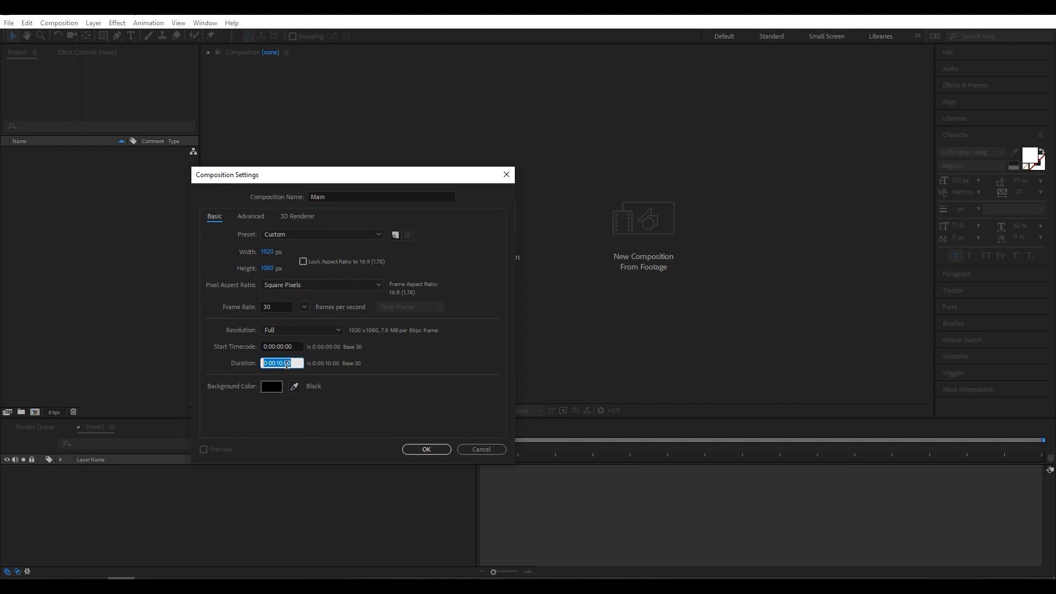
click(427, 450)
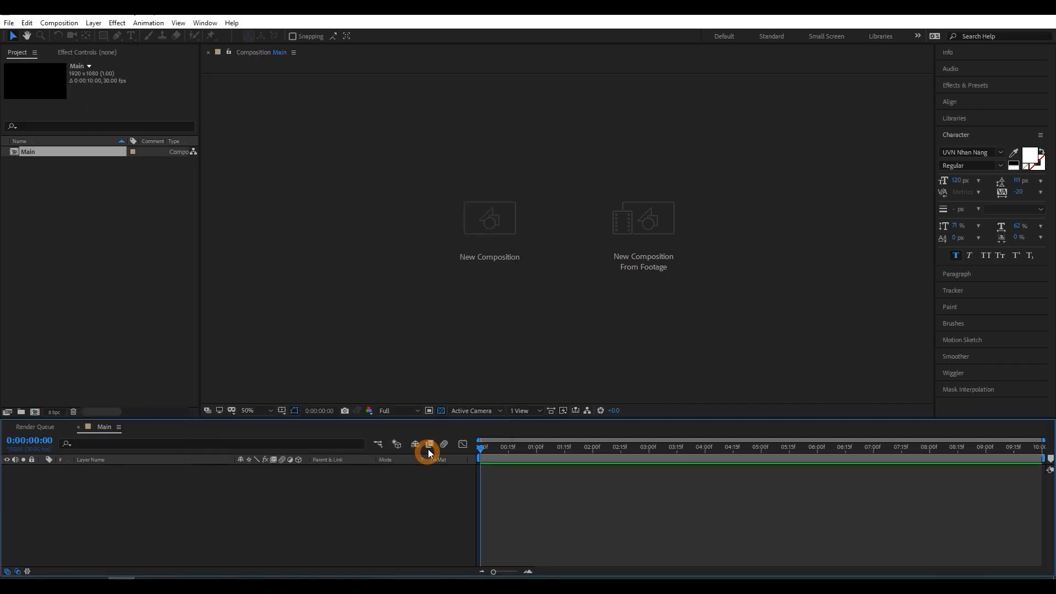
- Start a new comp-sized solid layer in the Main composition and name it Blinds
right_click(180, 491)
mouse_move(222, 374)
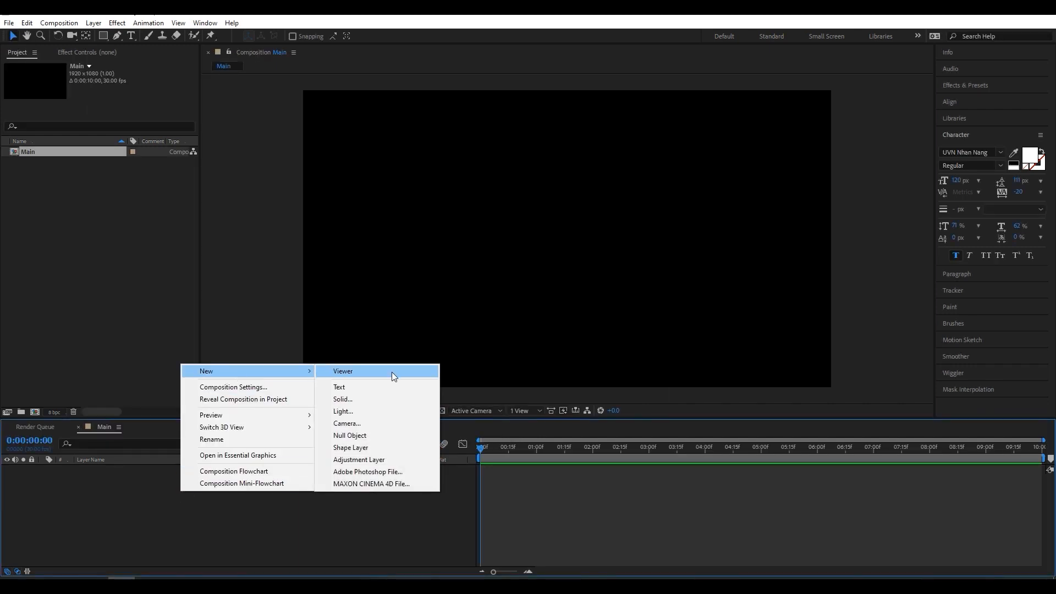
click(374, 397)
double_click(312, 282)
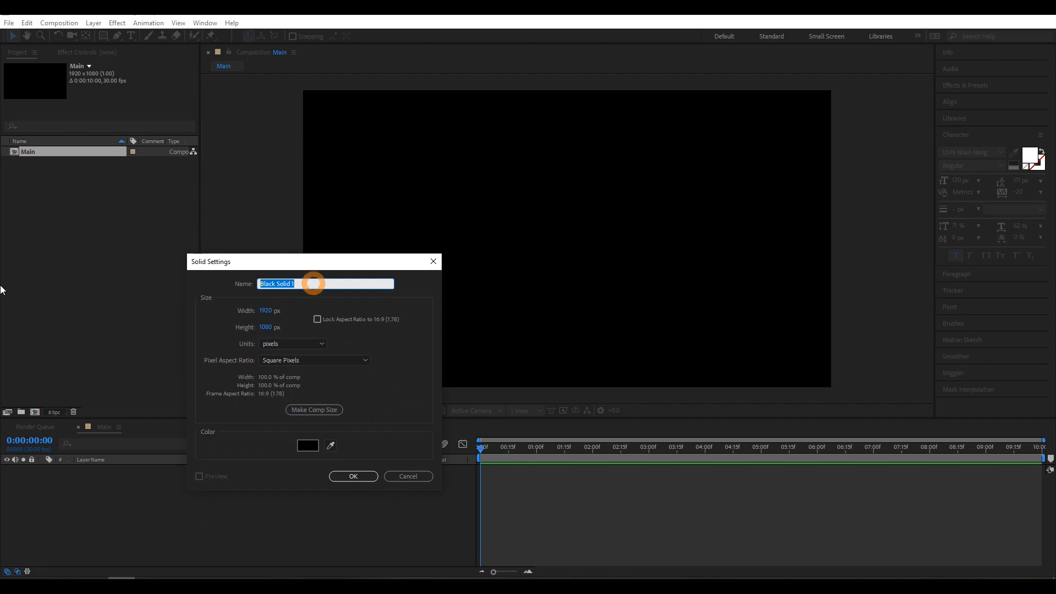
text(Blinds)
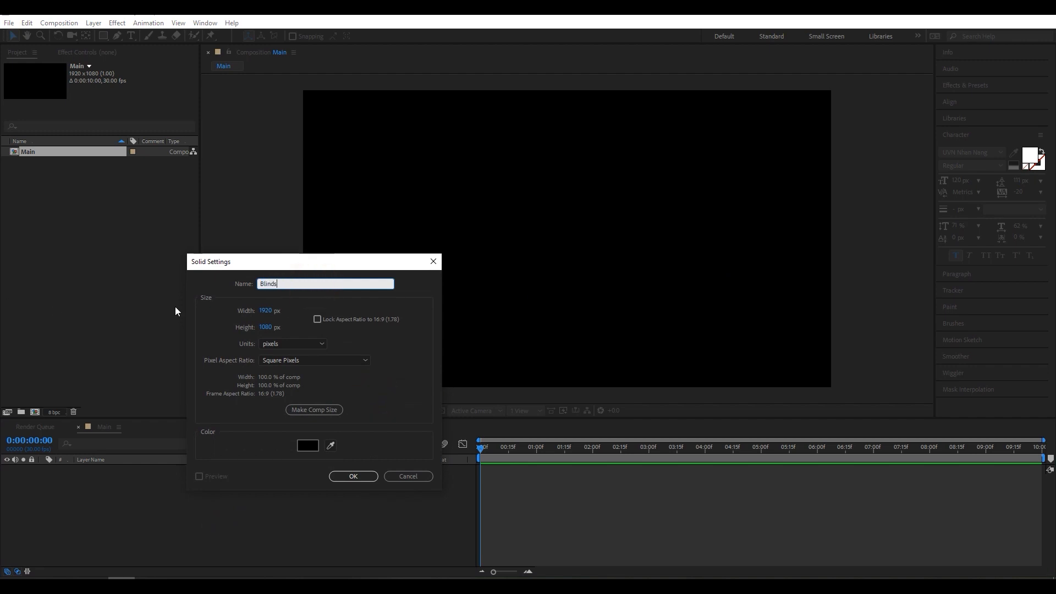
- Give the Blinds solid a bright blue colour, about 1467FE, and create the layer
click(307, 445)
click(720, 315)
mouse_move(720, 316)
mouse_down()
mouse_move(750, 335)
mouse_move(772, 330)
mouse_up()
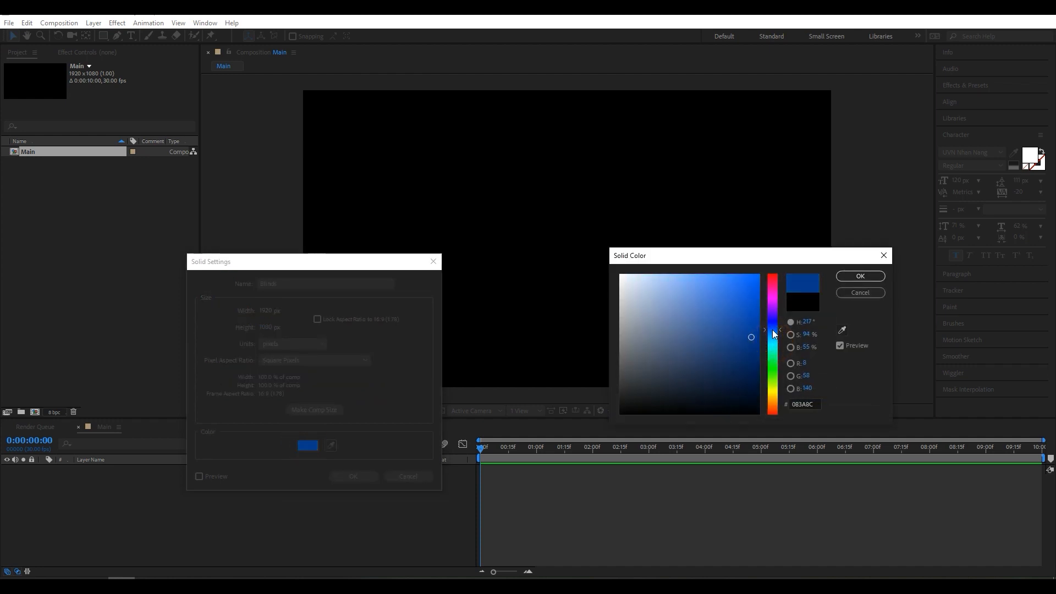
drag(737, 293, 748, 275)
click(861, 276)
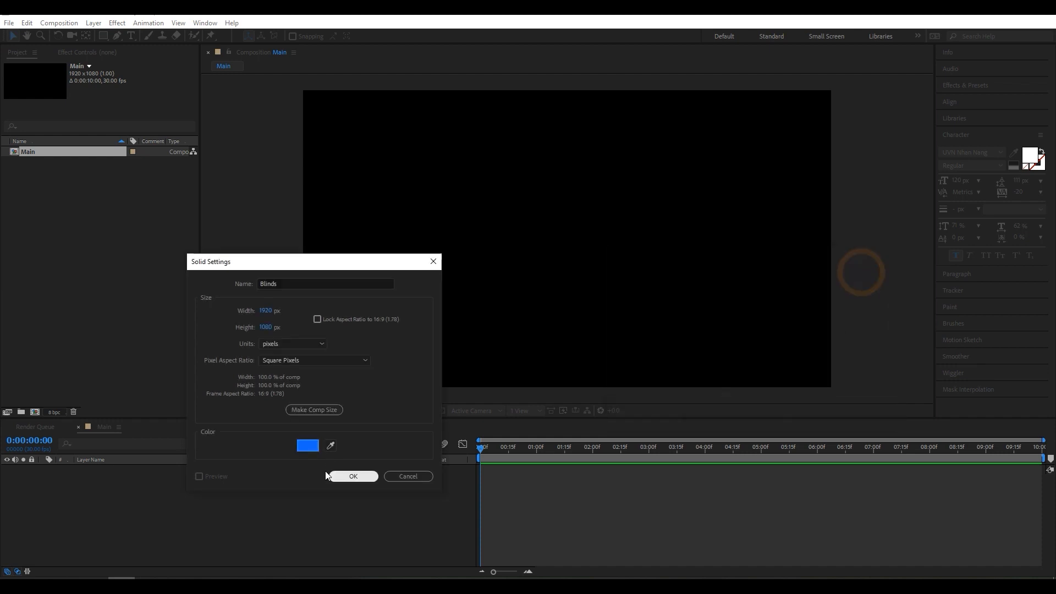
click(348, 475)
click(160, 495)
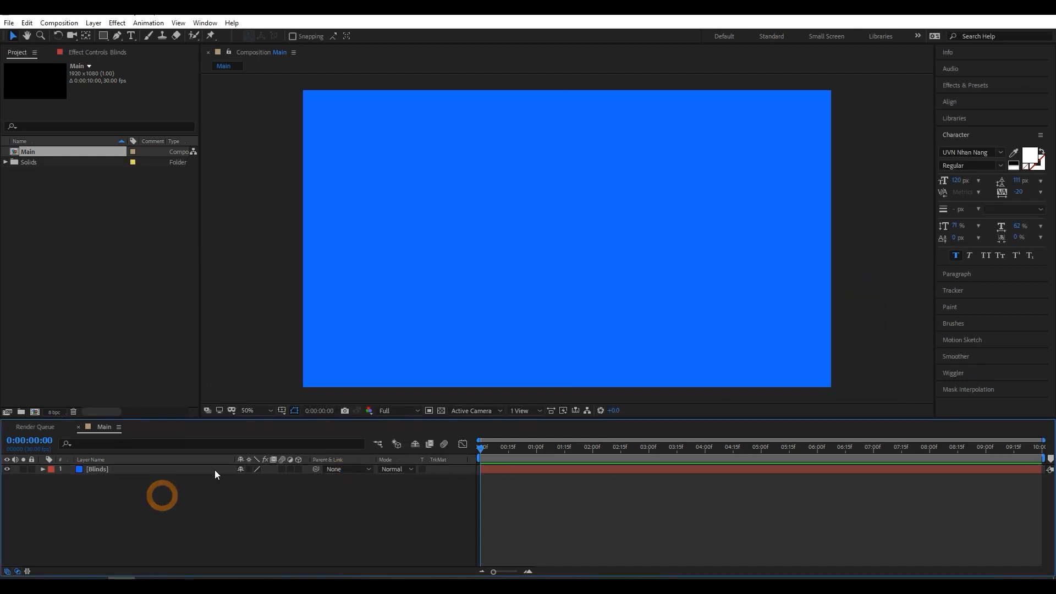
- Search the effects and presets for "Venetia" and apply the Venetian Blinds wipe preset to the Blinds layer
click(956, 83)
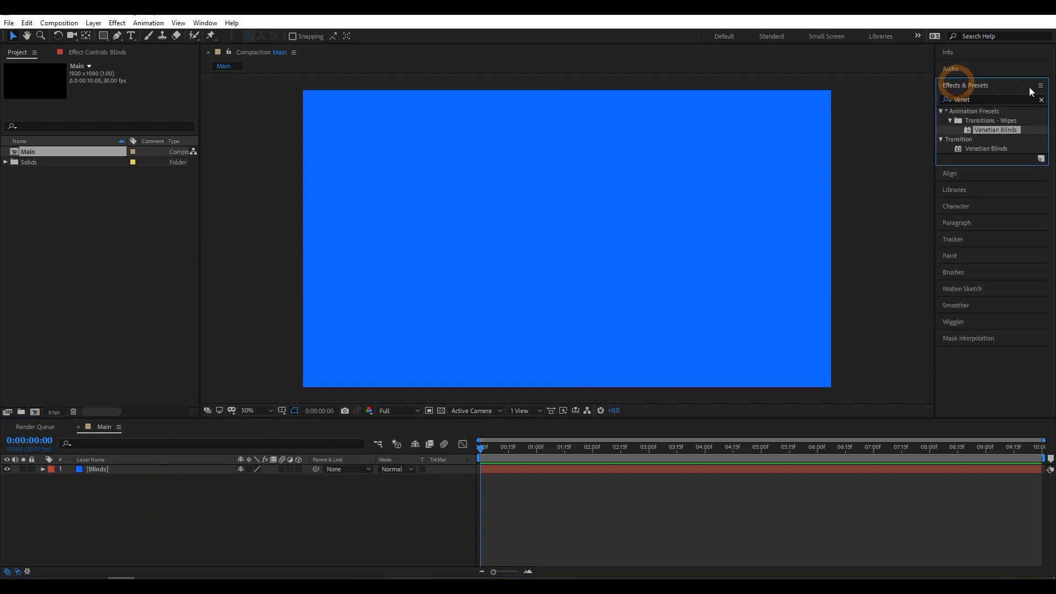
click(1041, 100)
click(991, 103)
click(989, 95)
text(Ve)
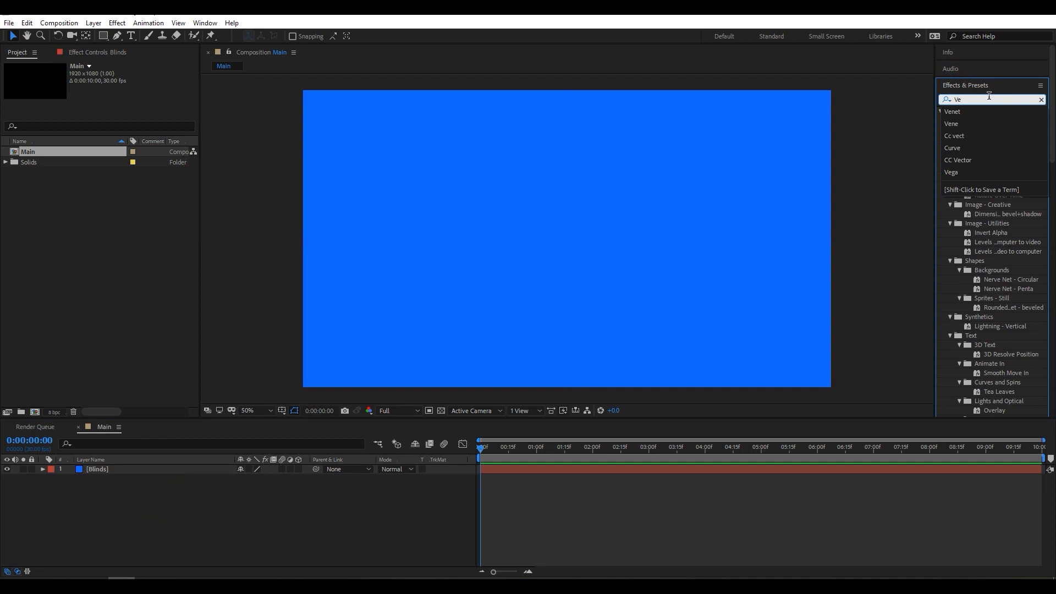
text(nr)
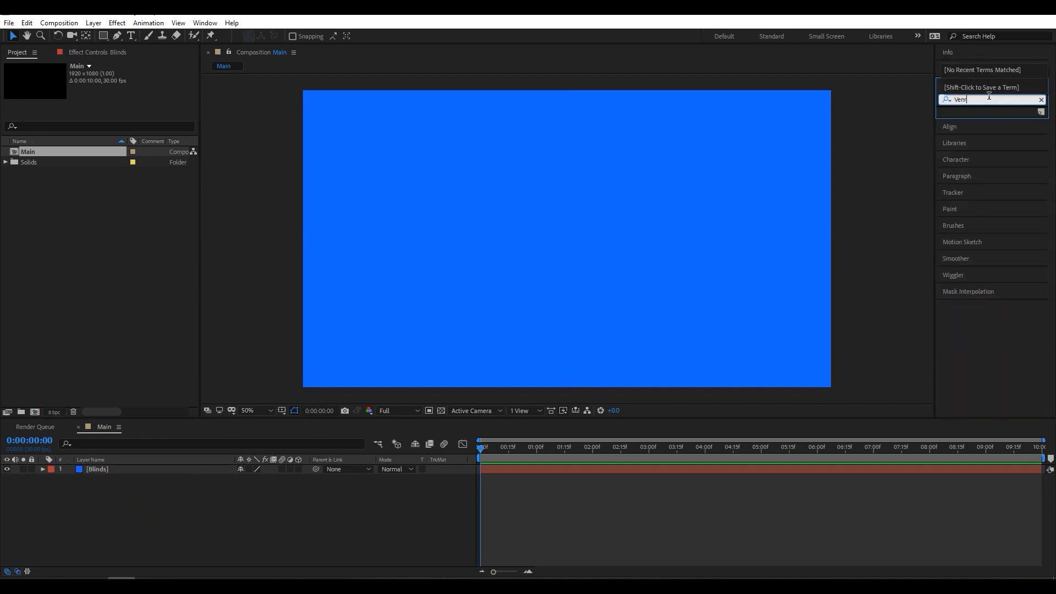
key(BackSpace)
text(etai)
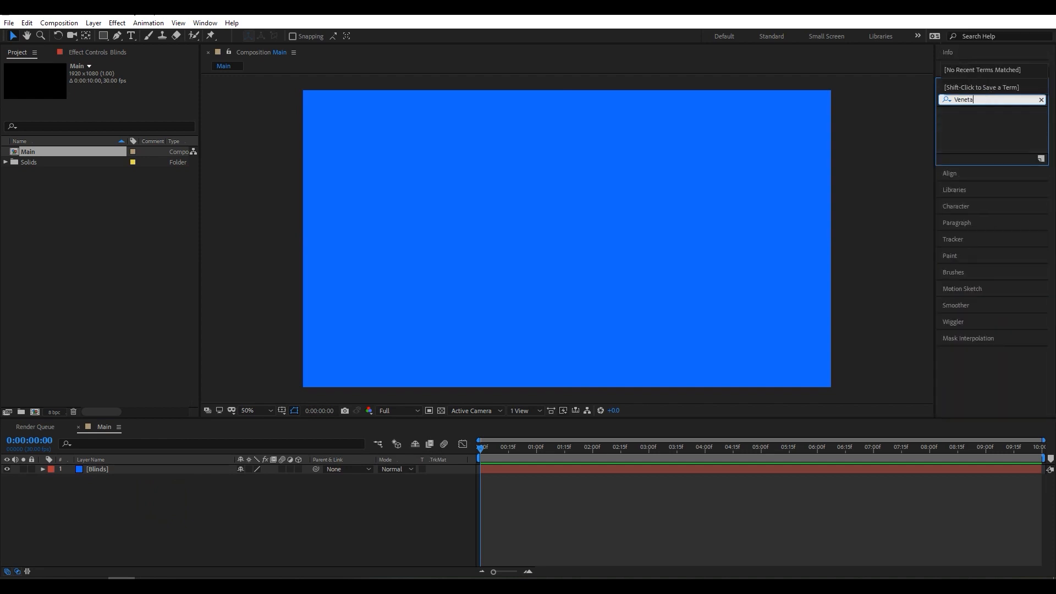
key(BackSpace)
key(BackSpace)
text(ia)
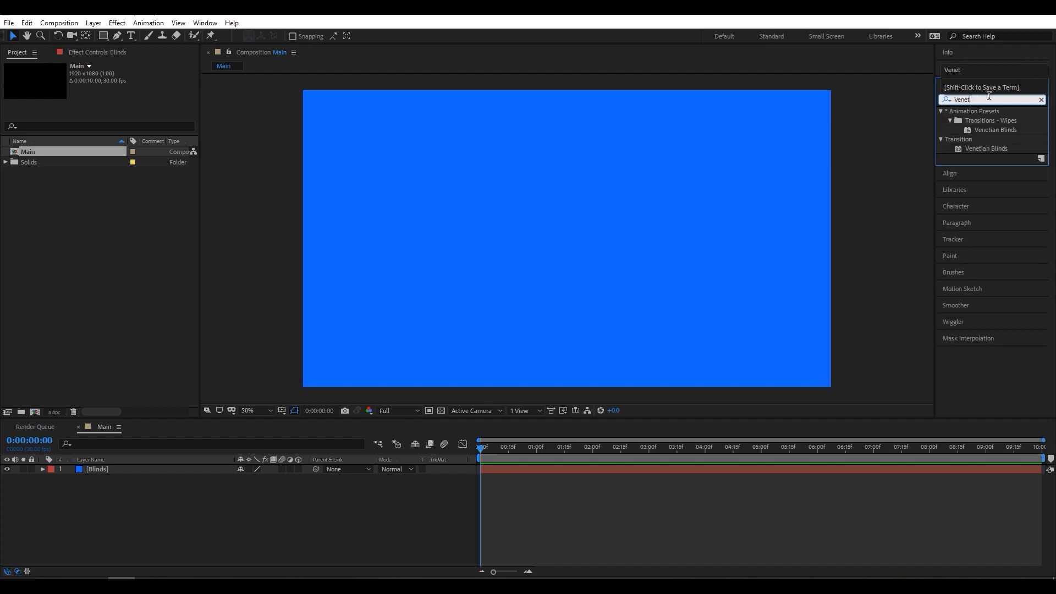
drag(996, 130, 110, 471)
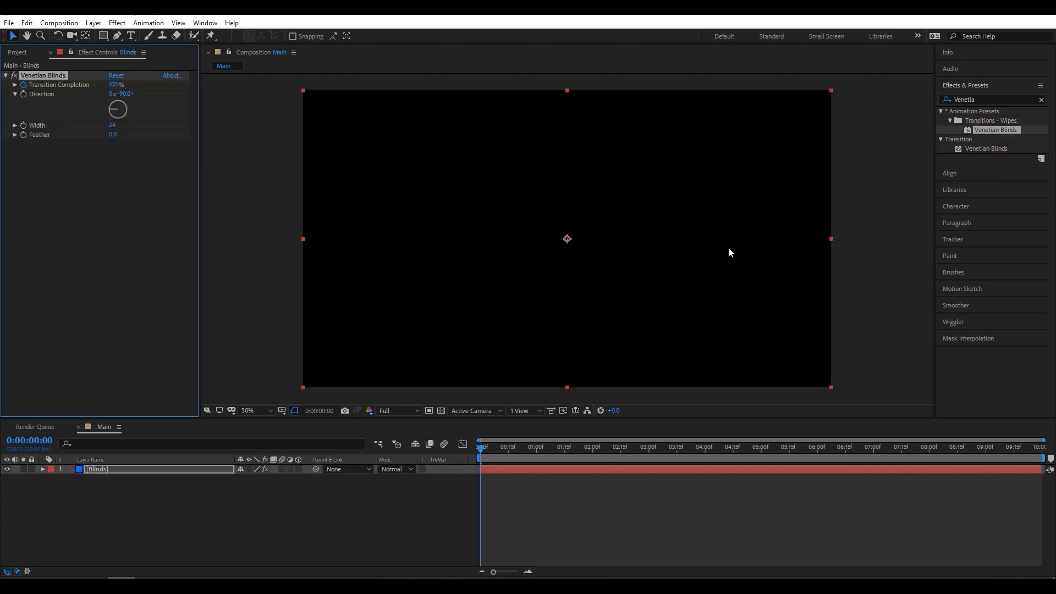
- Remove the Transition Completion keyframes, set Transition Completion to 18% and set the blinds' direction to 45°
click(24, 85)
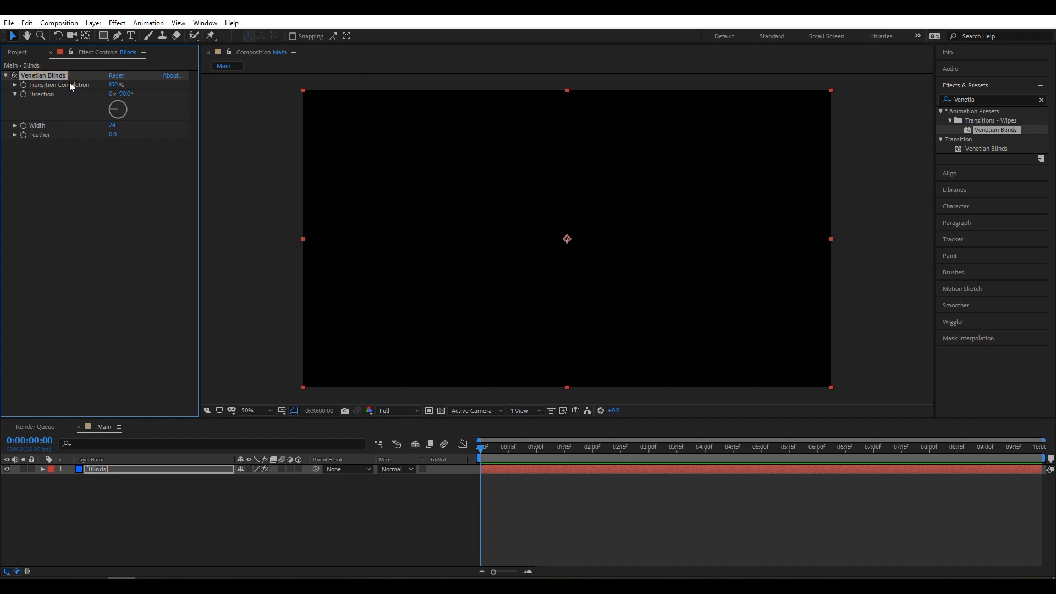
click(112, 86)
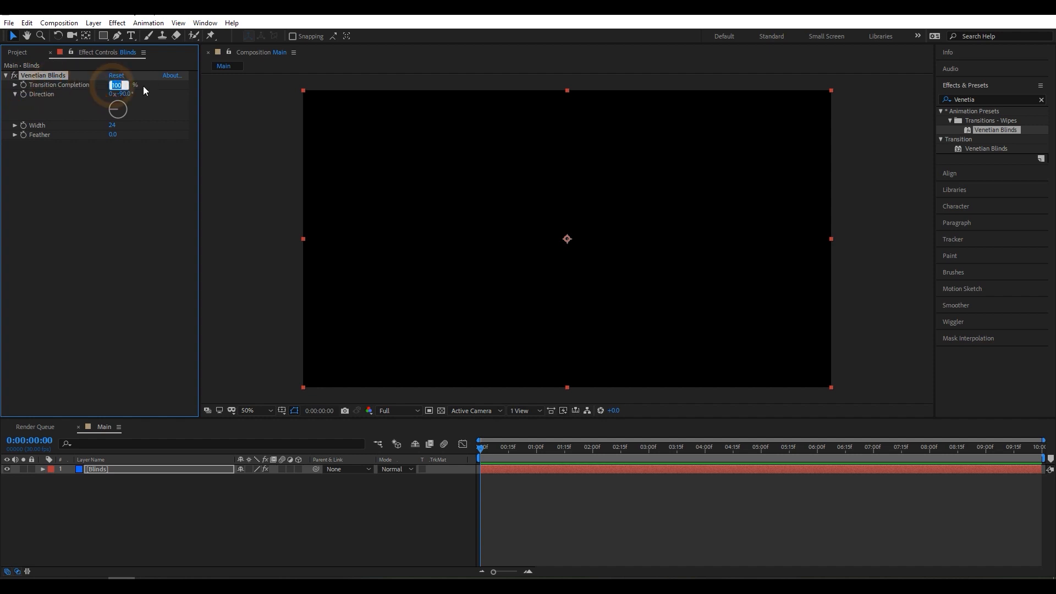
text(18)
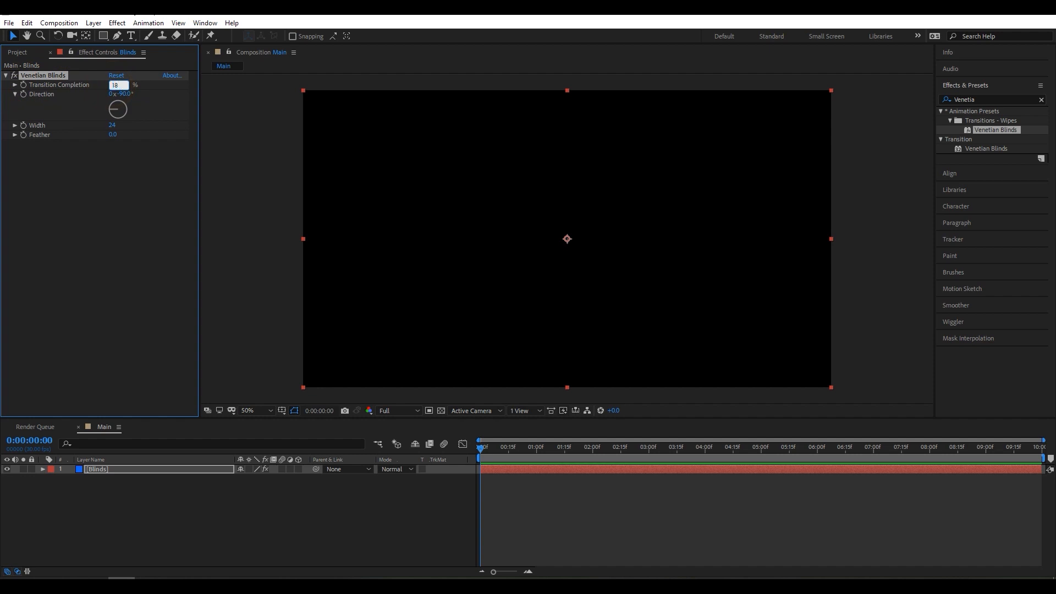
key(Tab)
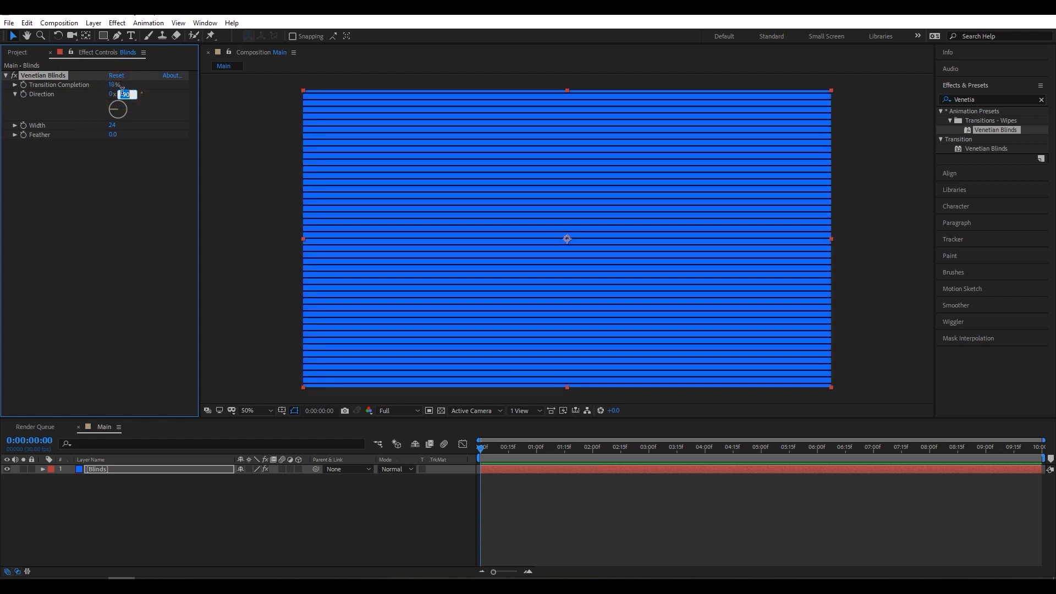
click(114, 175)
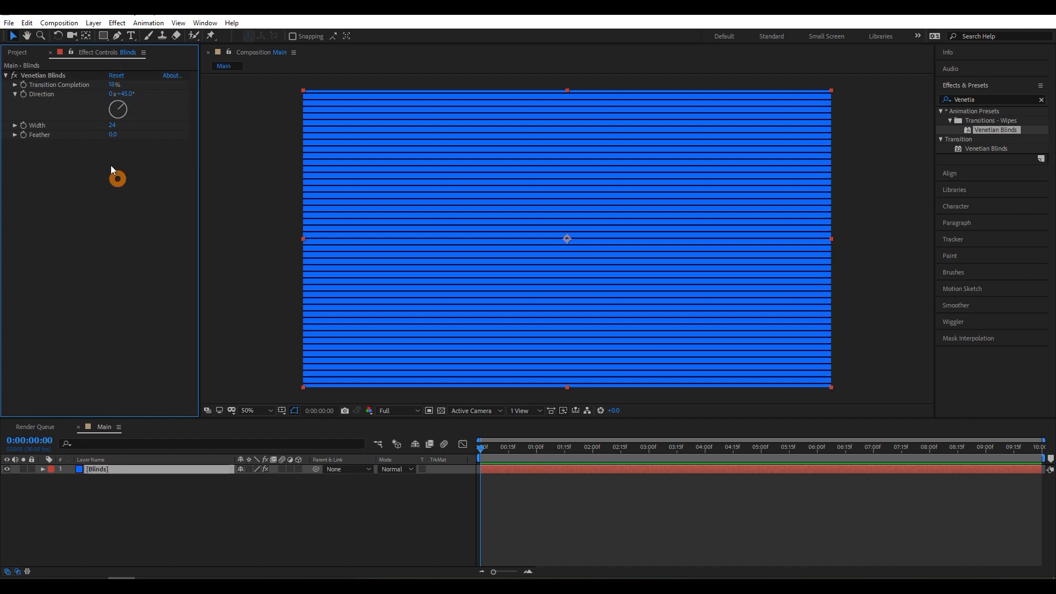
- Set the width of the Venetian Blinds effect to 10
click(112, 125)
click(121, 203)
click(113, 120)
click(113, 126)
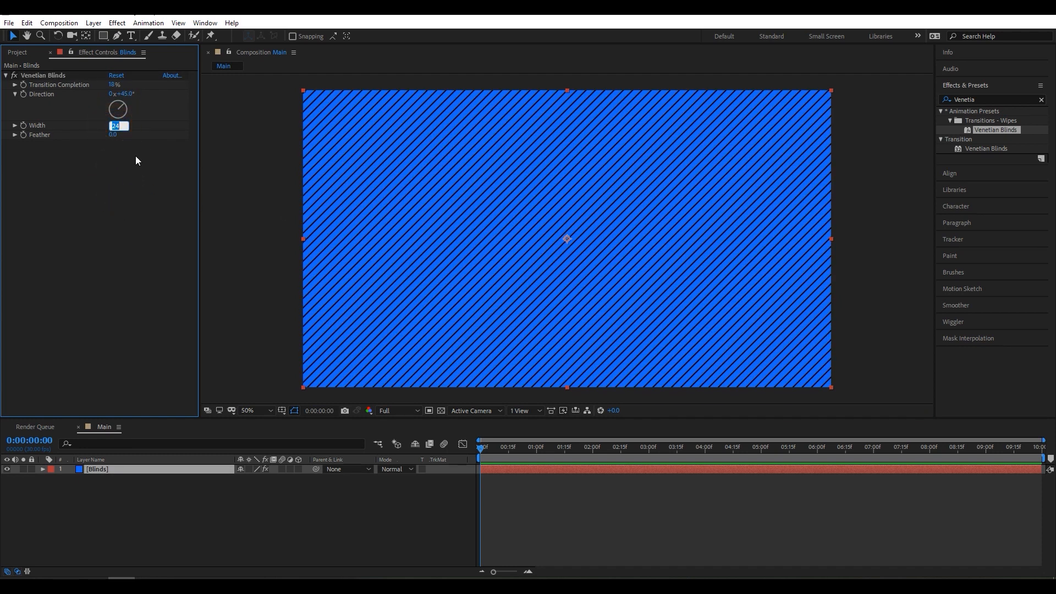
text(10)
key(Return)
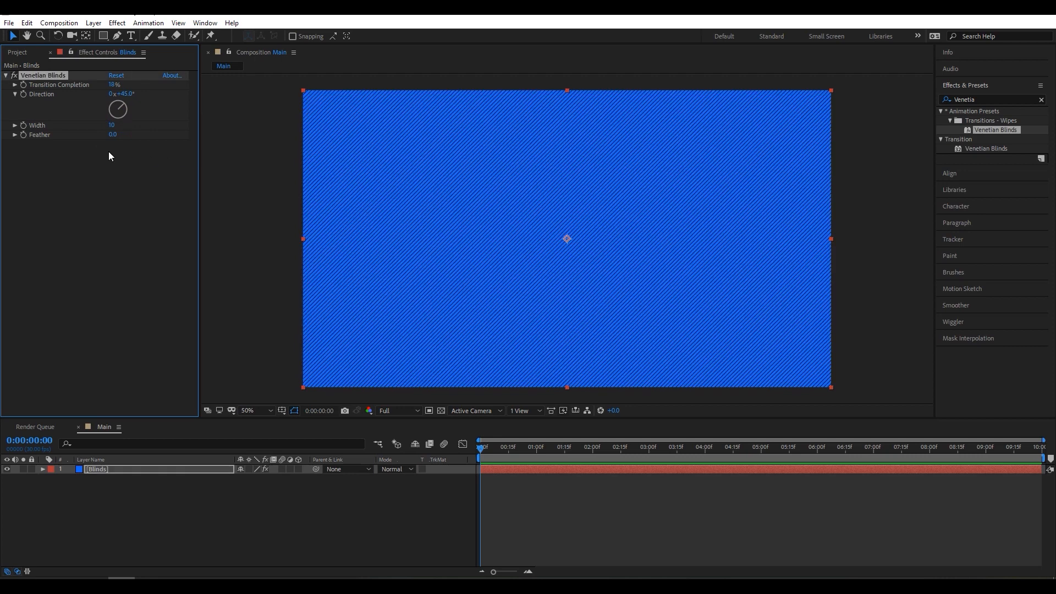
- Turn on the transparency grid and examine the gaps between the diagonal stripes up close
scroll(441, 221, up, 5)
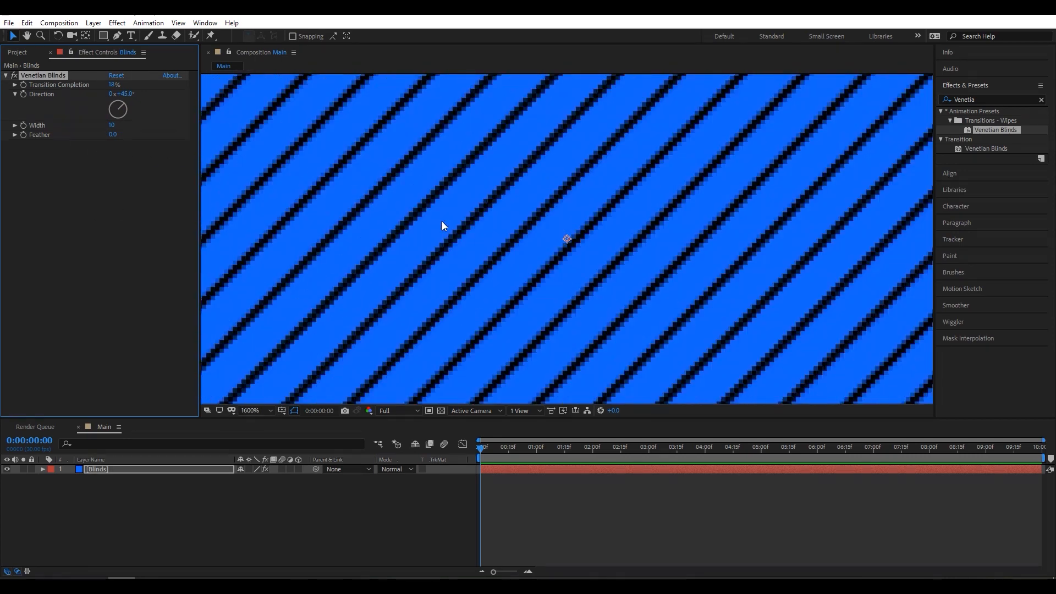
scroll(467, 285, down, 3)
scroll(467, 285, up, 3)
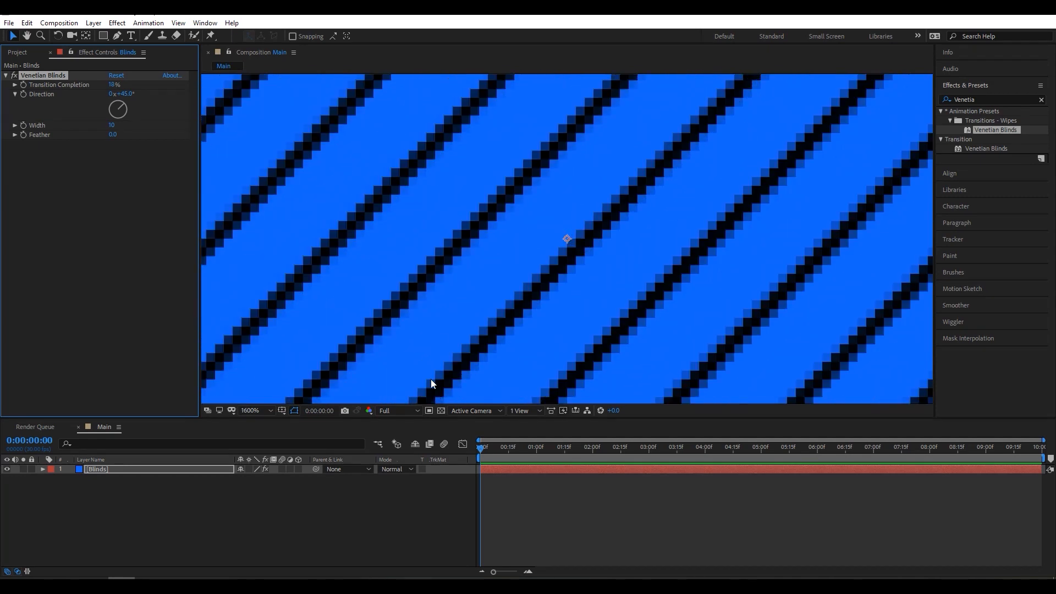
click(440, 411)
click(440, 410)
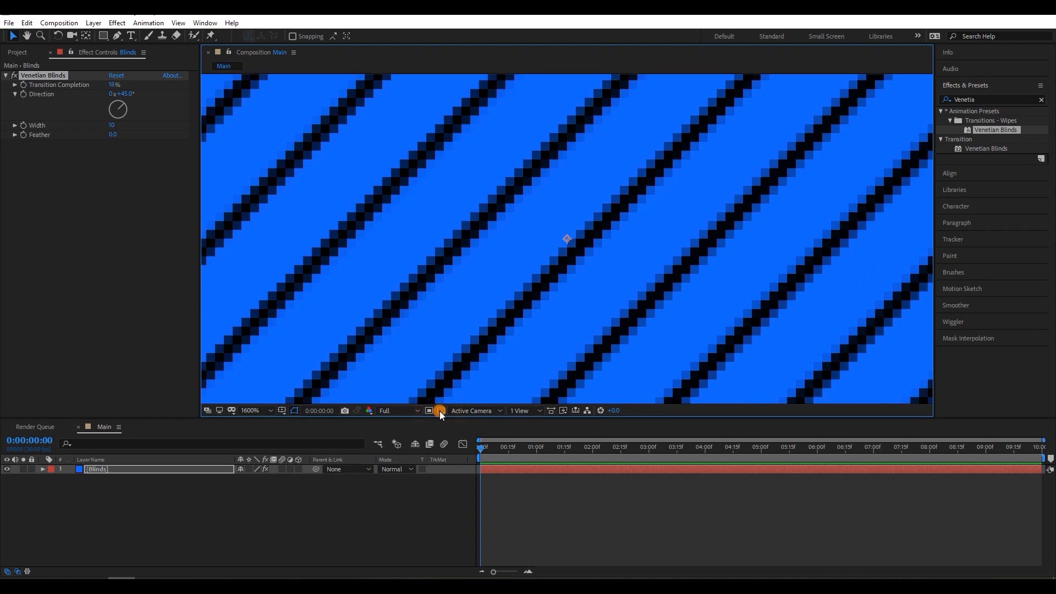
click(440, 411)
scroll(473, 316, down, 3)
scroll(473, 321, up, 3)
scroll(495, 303, down, 10)
scroll(517, 291, up, 7)
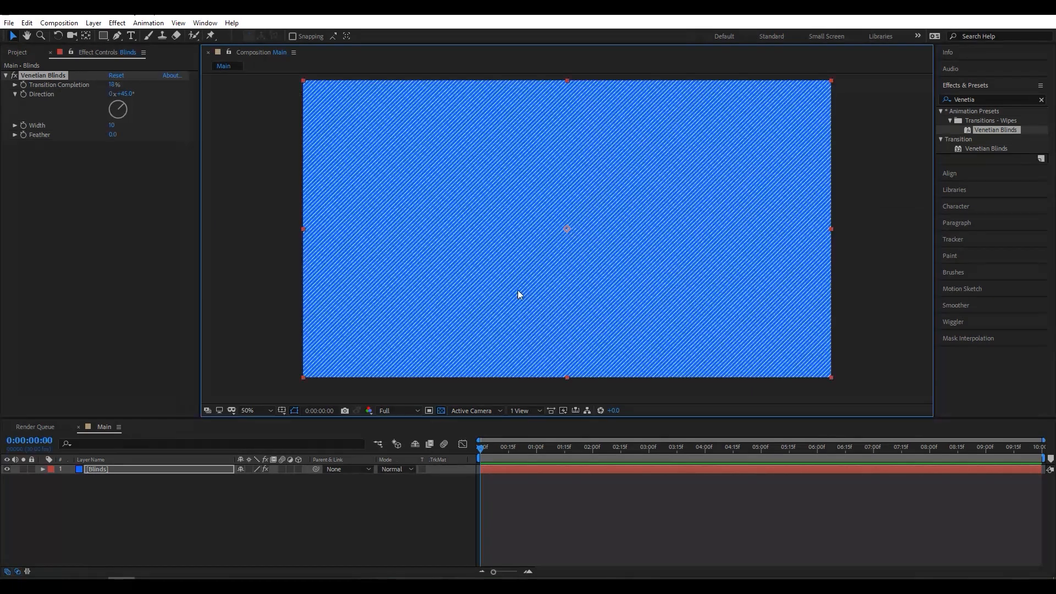
- Create a comp-size 1920 x 1080 solid named BG in dark blue 00276E
click(213, 492)
right_click(135, 500)
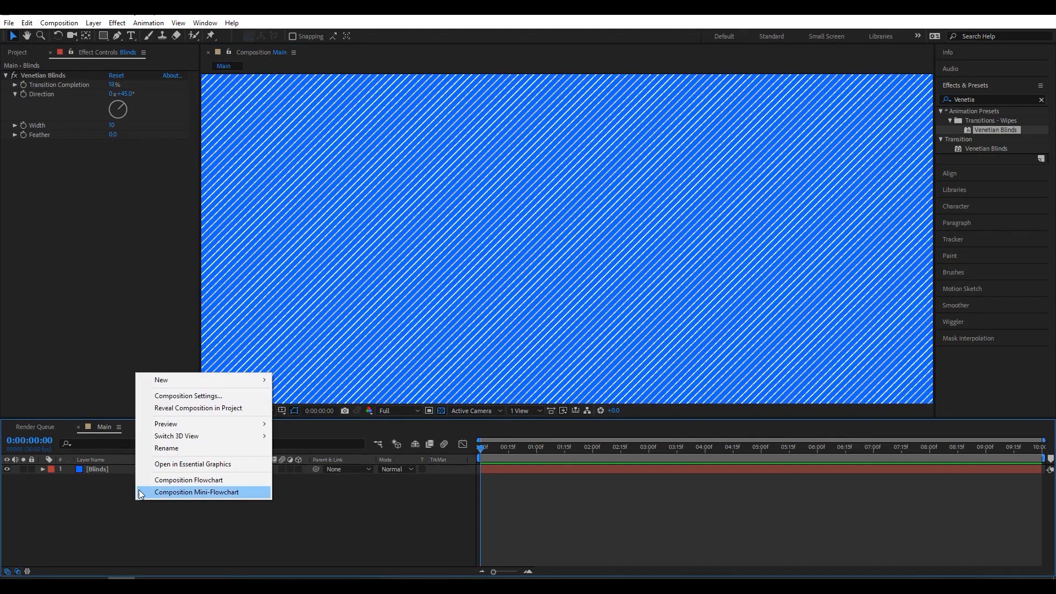
mouse_move(167, 378)
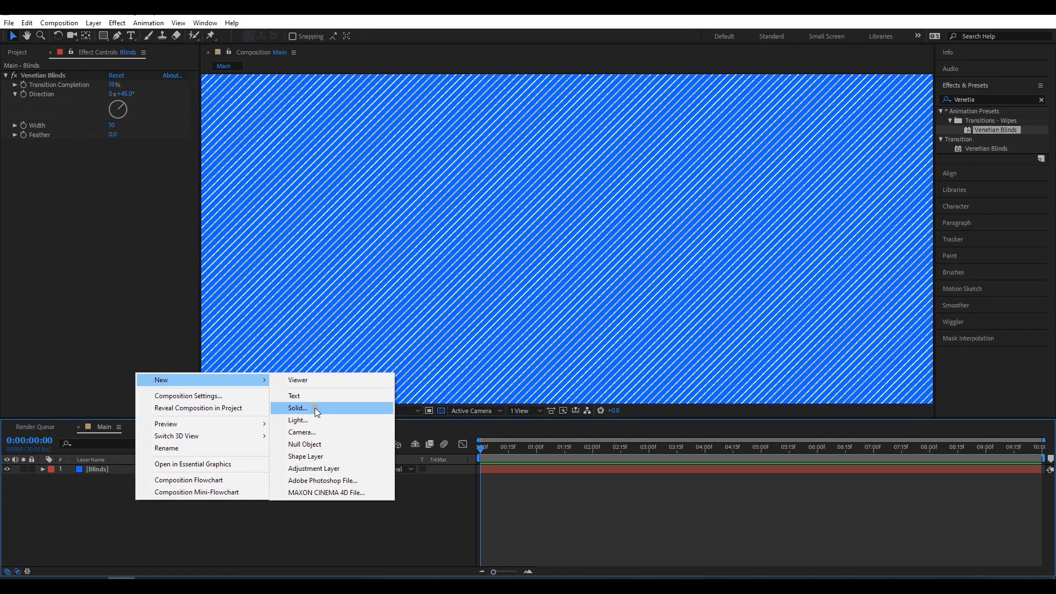
click(298, 408)
click(315, 444)
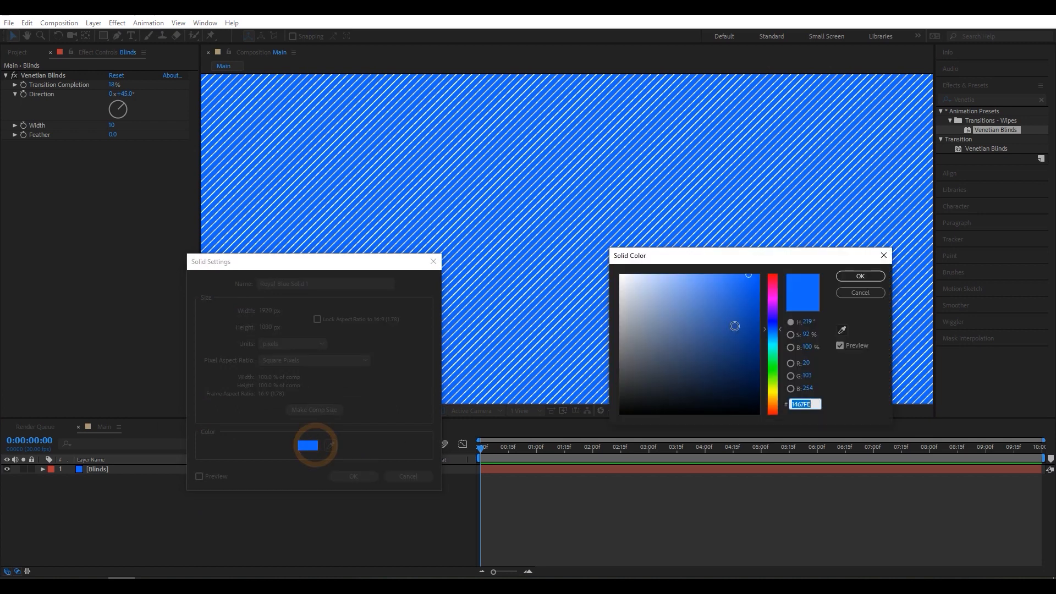
drag(749, 277, 761, 352)
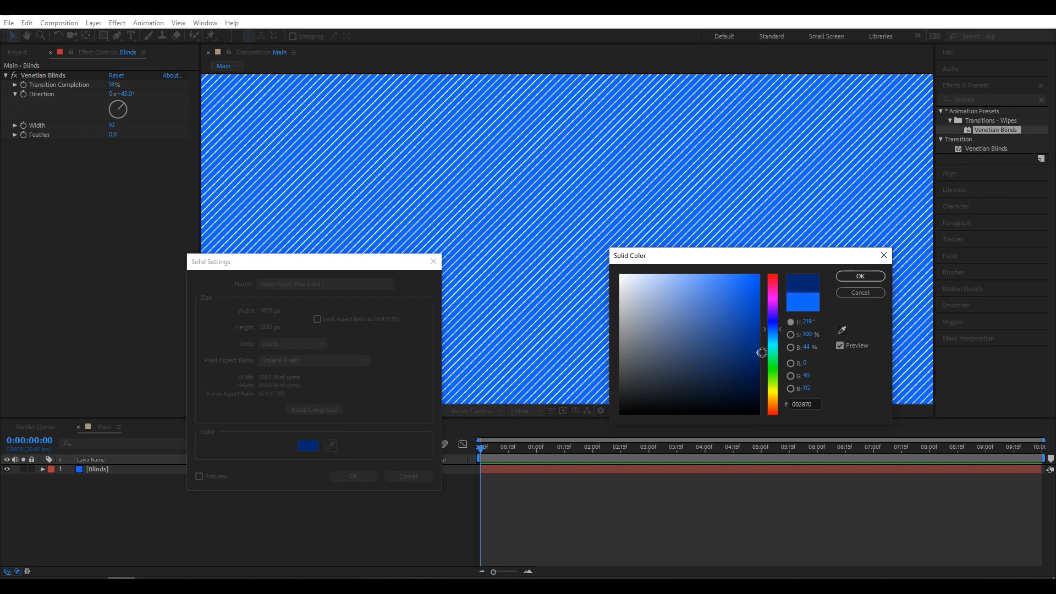
click(862, 277)
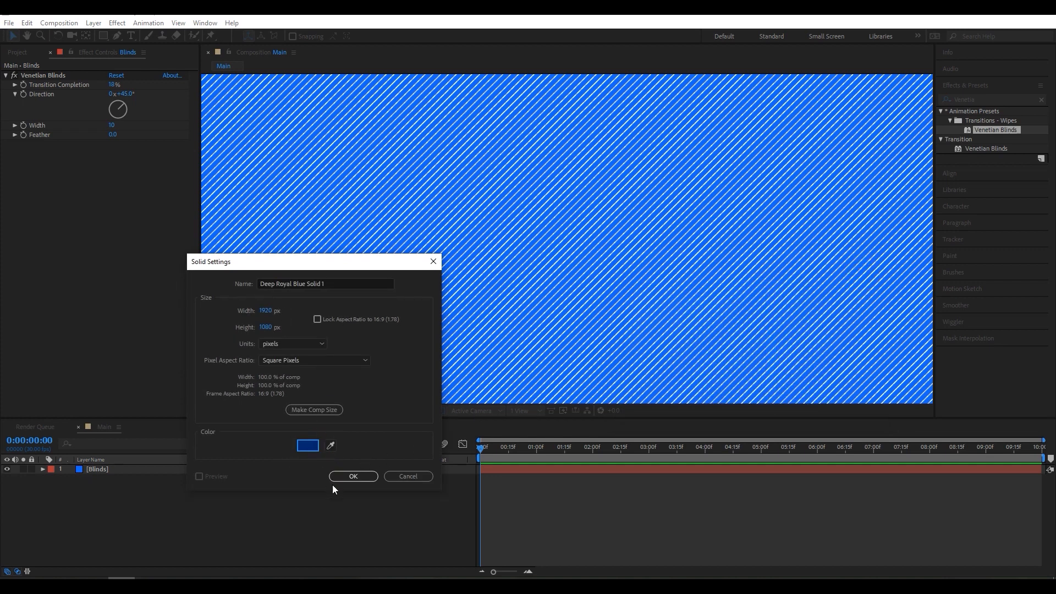
click(356, 283)
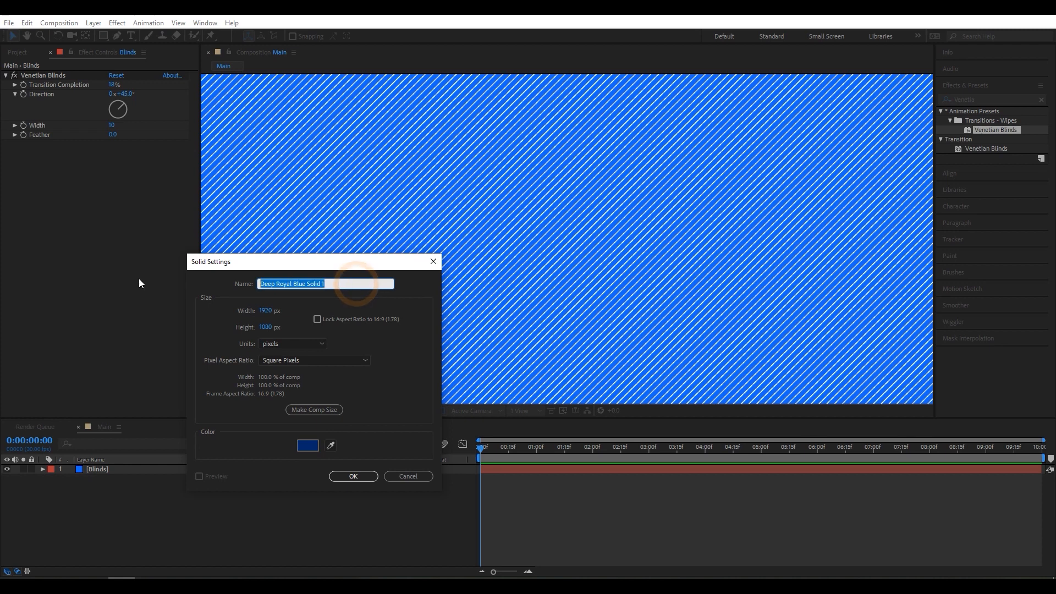
text(BG)
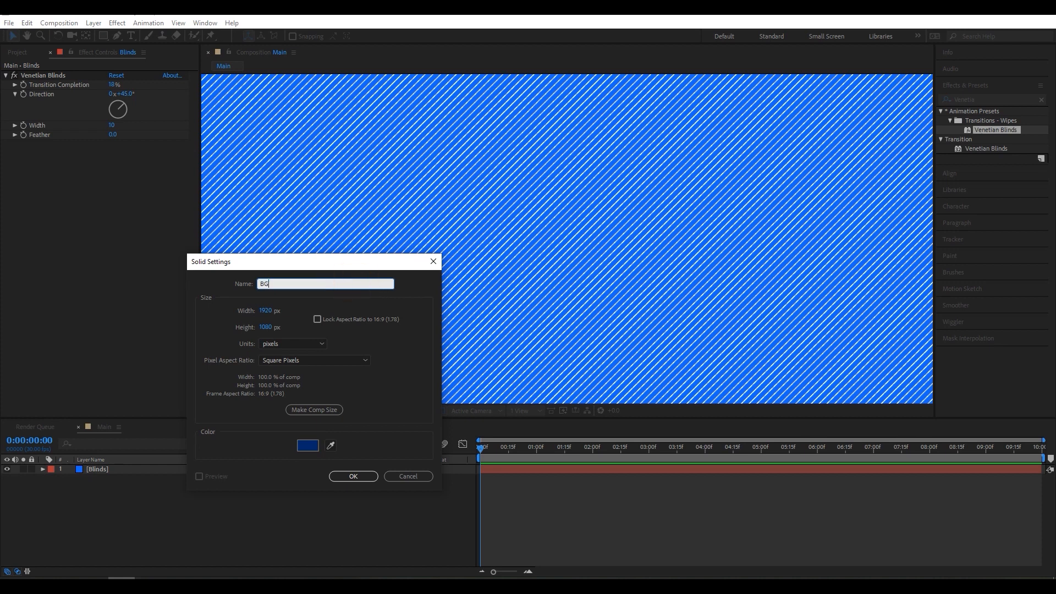
click(346, 476)
- Move the BG layer below the Blinds layer and check the dark stripes up close
mouse_move(177, 470)
mouse_down()
mouse_move(177, 511)
mouse_move(189, 470)
mouse_up()
scroll(597, 205, down, 6)
scroll(605, 196, up, 7)
scroll(530, 224, up, 3)
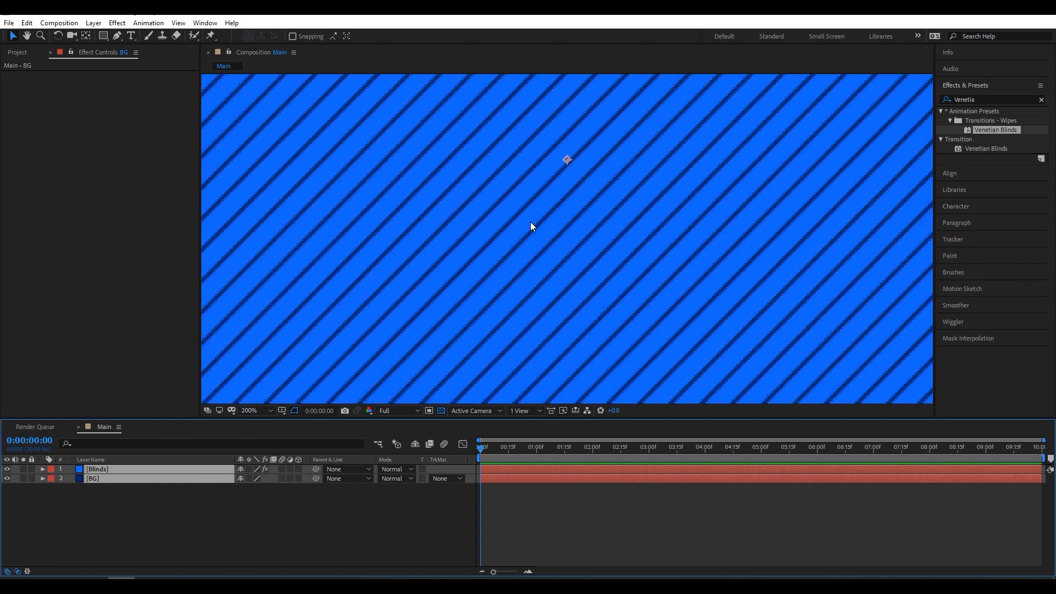
scroll(530, 224, down, 8)
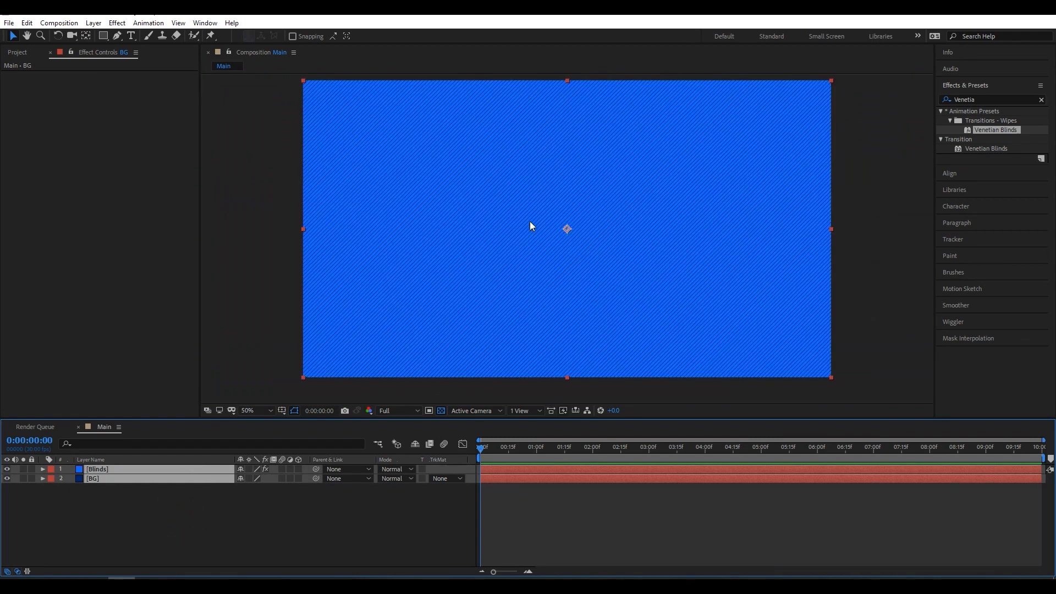
click(172, 513)
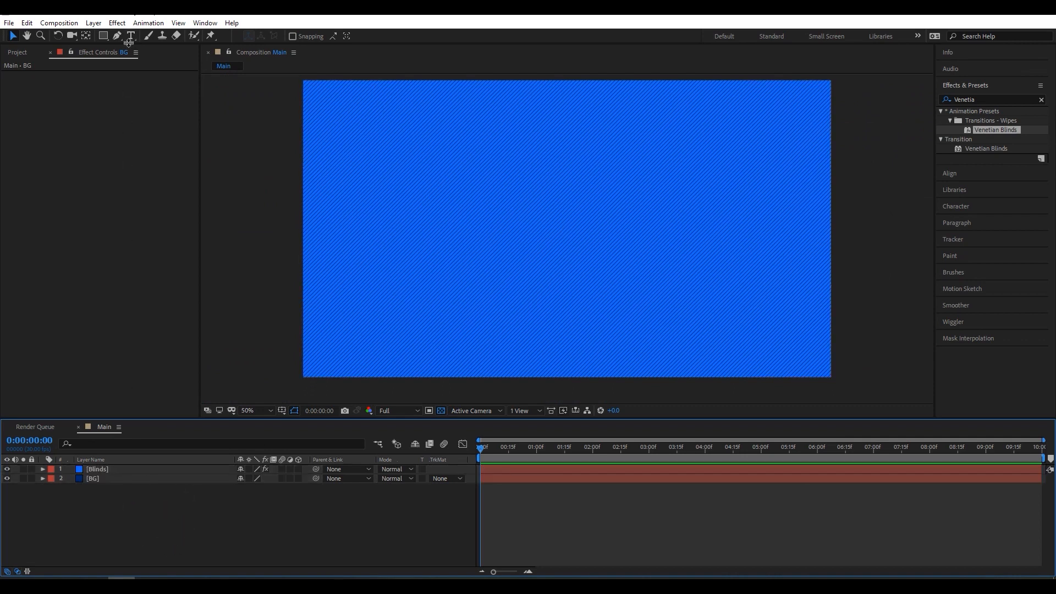
- Add a text layer reading "Split Text Animation" to the composition
key(ctrl+t)
click(476, 214)
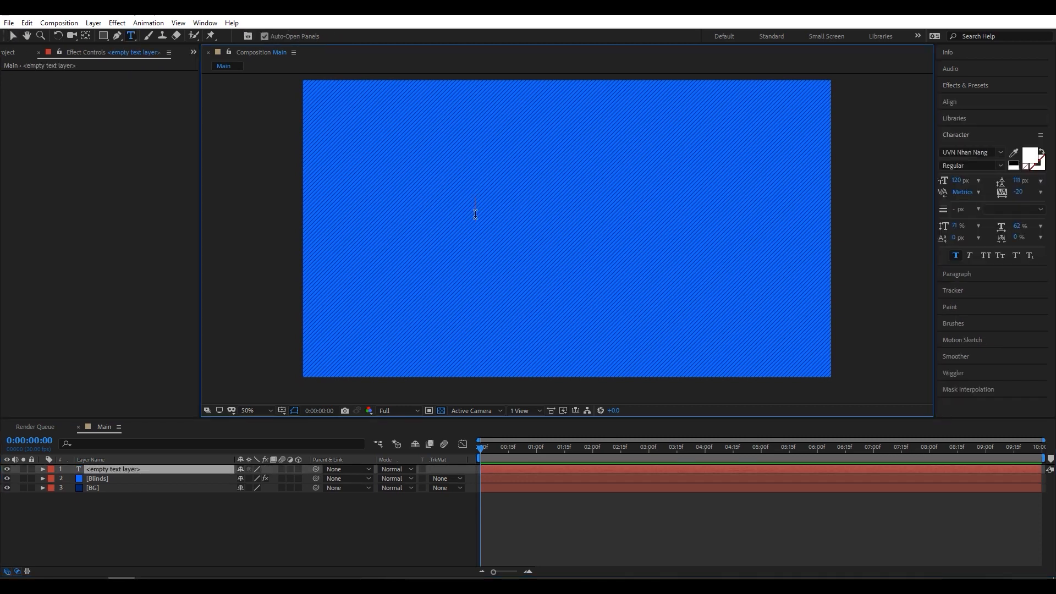
text(Split Text Animation)
key(Escape)
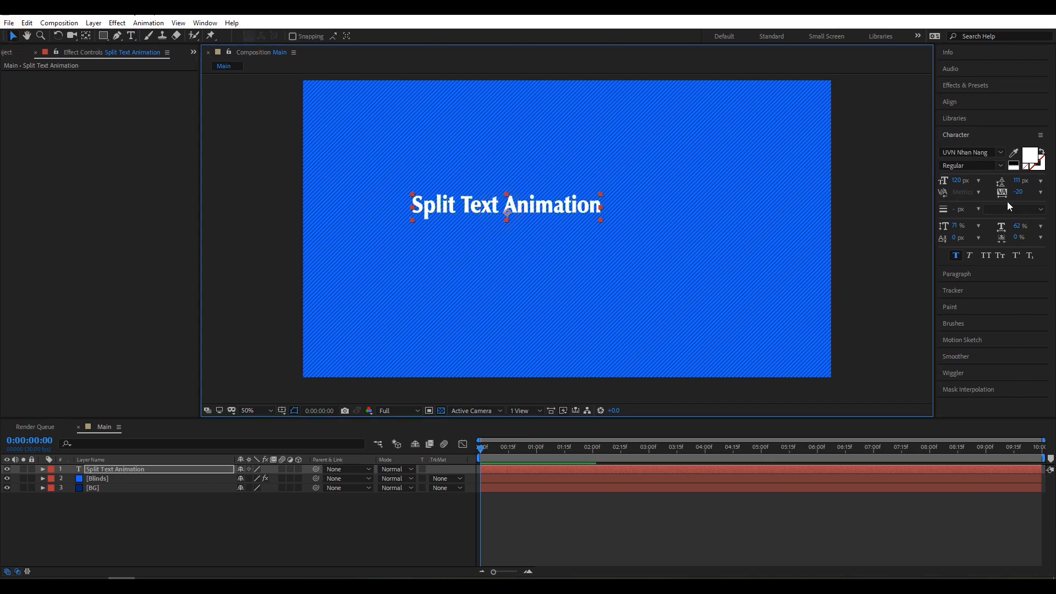
- Set the font size of the Split Text Animation text to 200 px
click(958, 180)
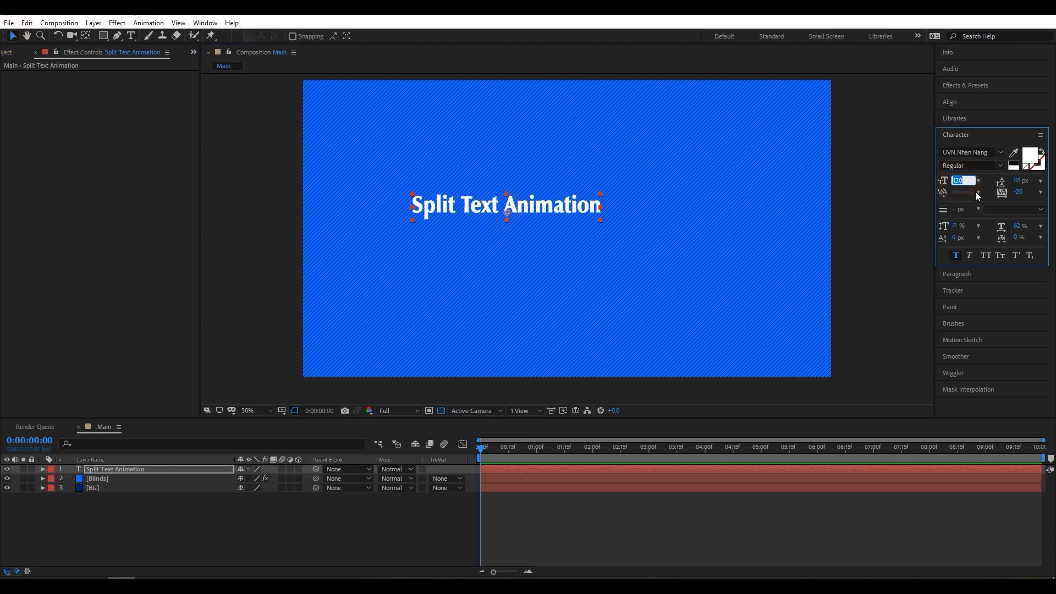
text(200)
key(Return)
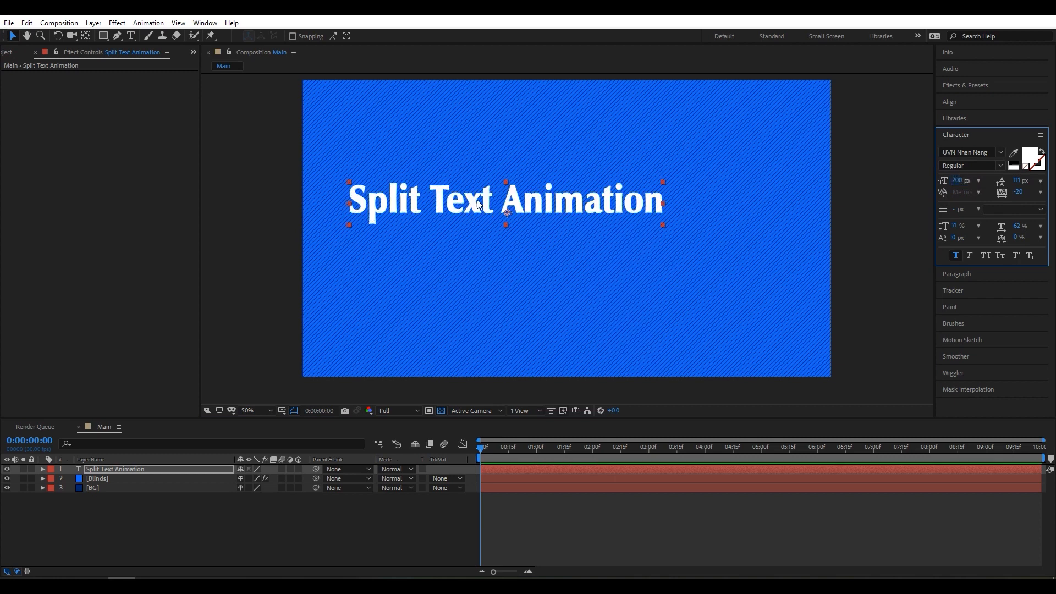
- Center the Split Text Animation layer horizontally and vertically in the composition
click(533, 203)
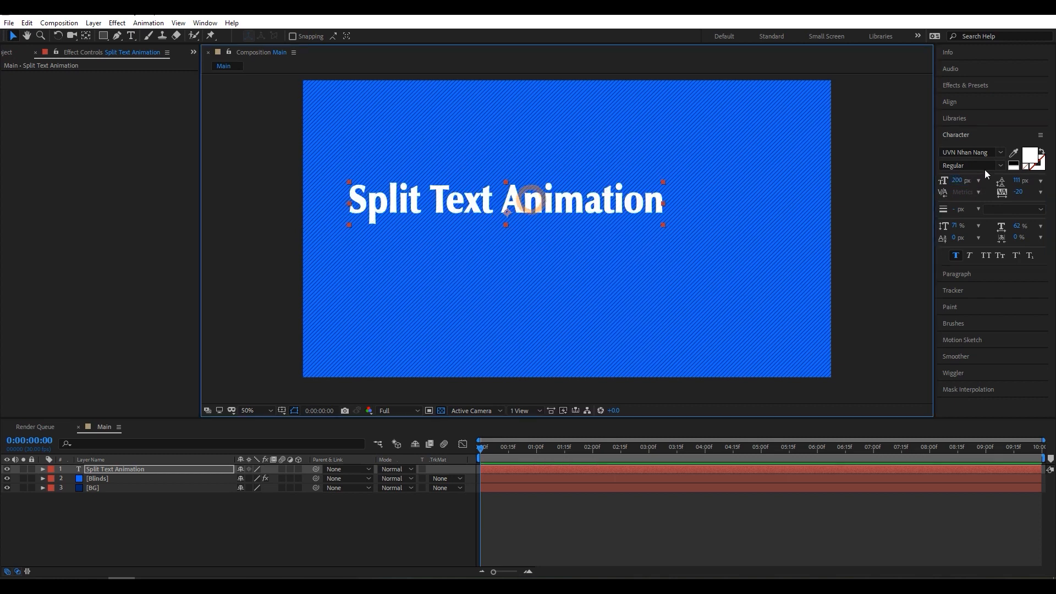
click(956, 103)
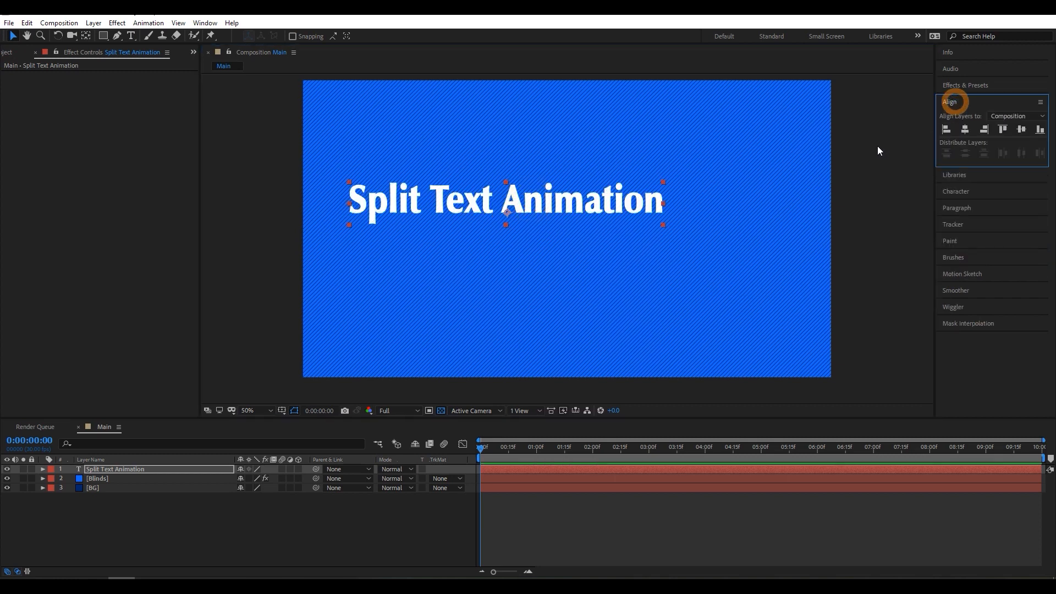
click(965, 129)
click(1021, 129)
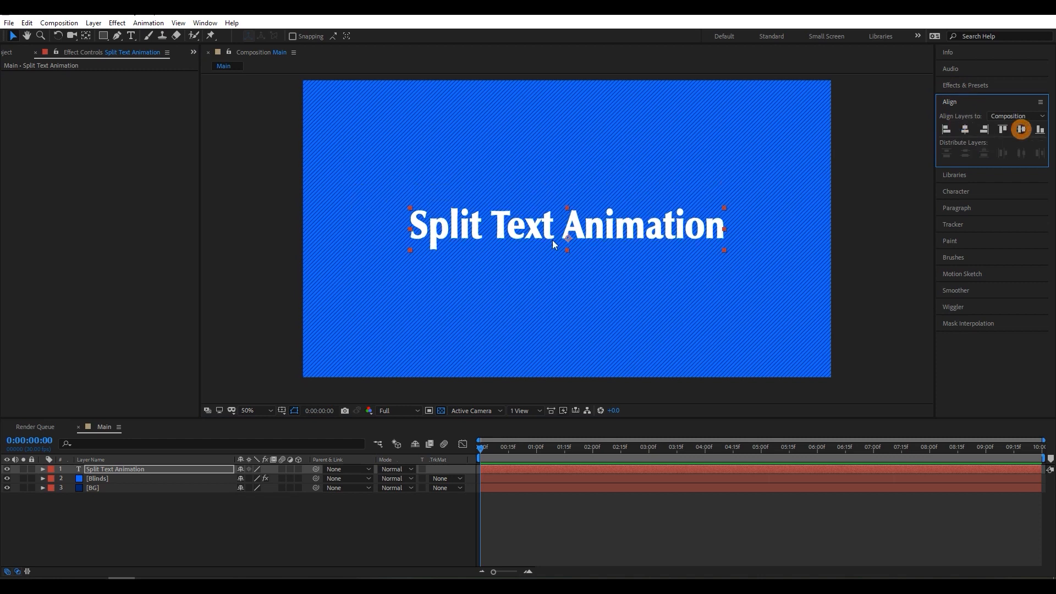
- Show the Title/Action Safe guides and move the text straight up, slightly above the composition's center
click(281, 410)
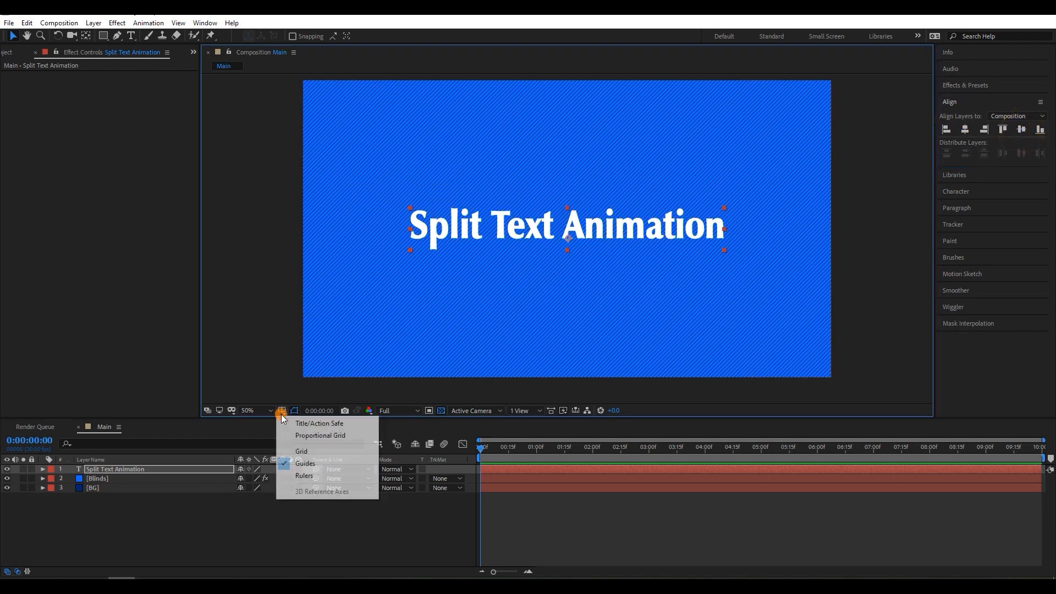
click(332, 424)
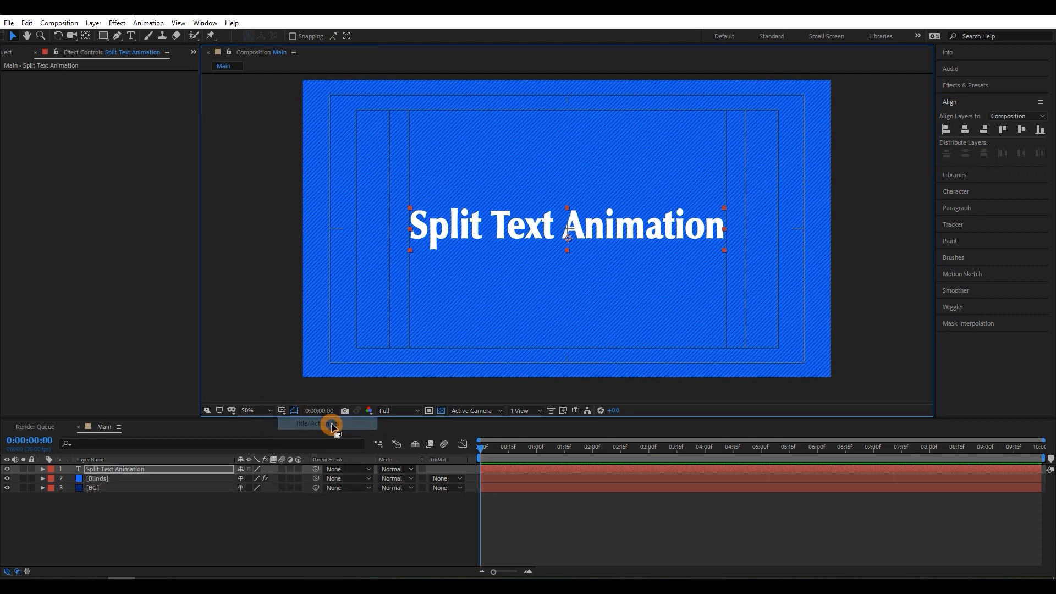
scroll(591, 240, up, 4)
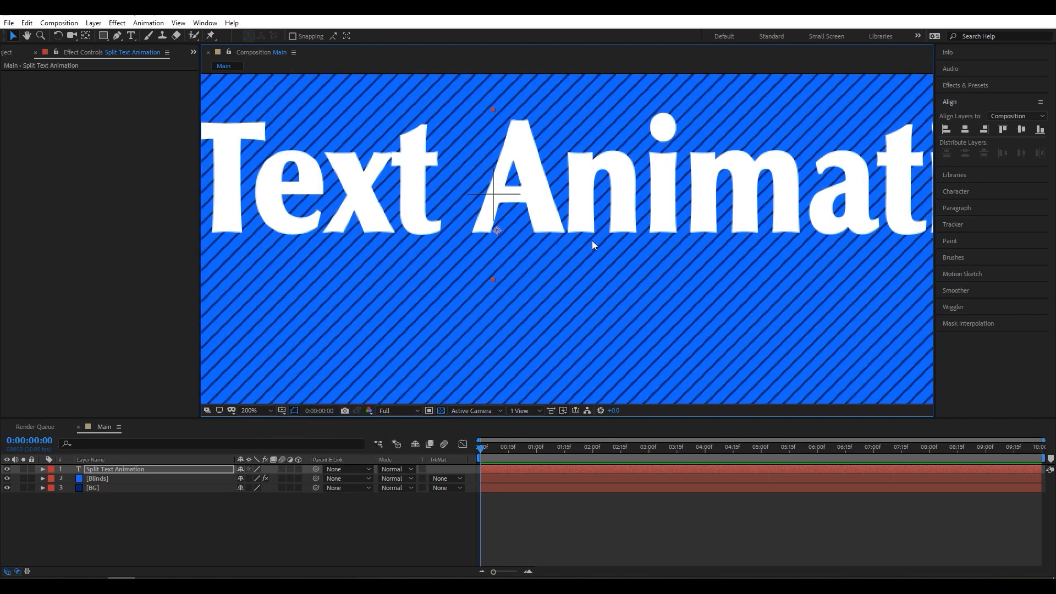
scroll(586, 230, down, 4)
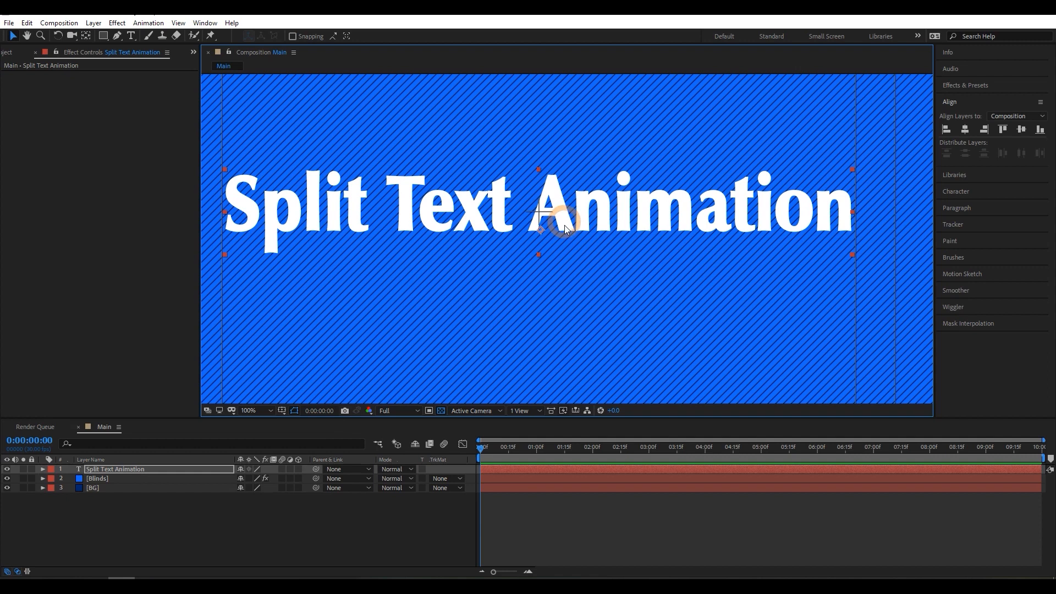
drag(564, 223, 564, 196)
scroll(579, 252, down, 4)
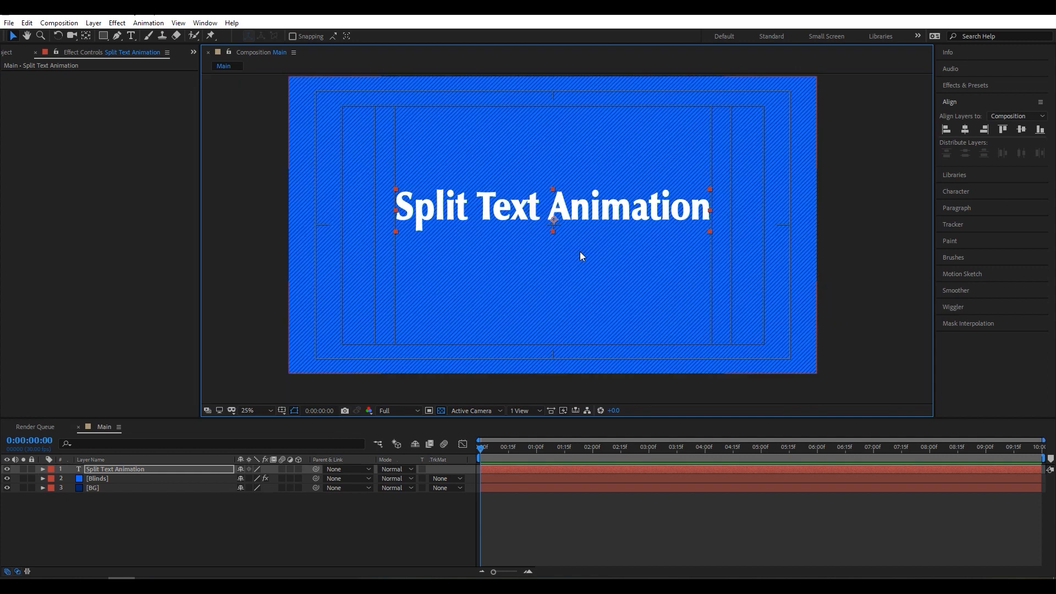
scroll(543, 278, up, 5)
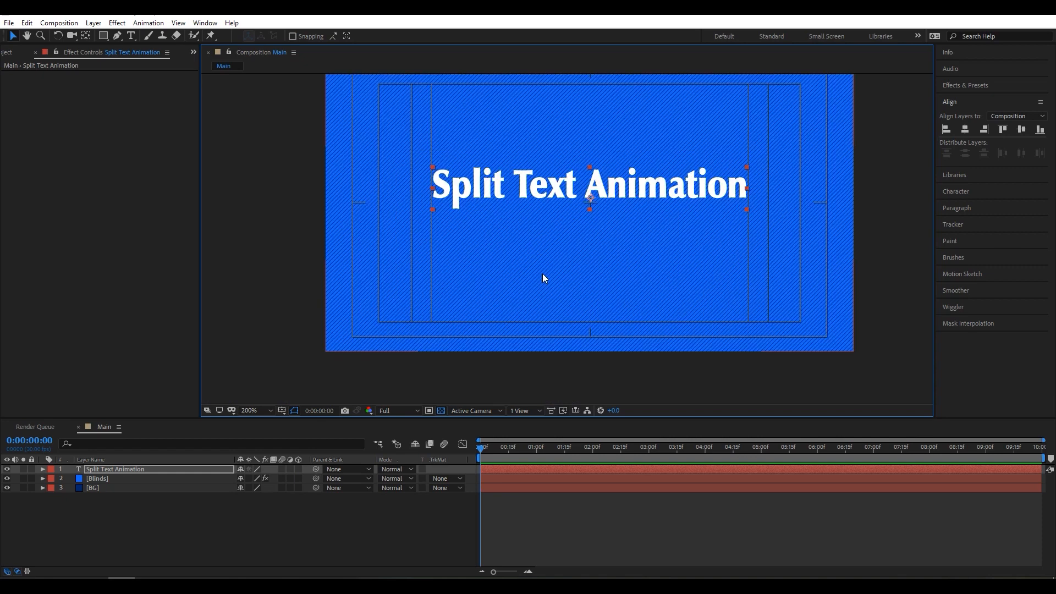
scroll(543, 273, up, 2)
key(h)
drag(544, 231, 526, 274)
scroll(525, 275, down, 1)
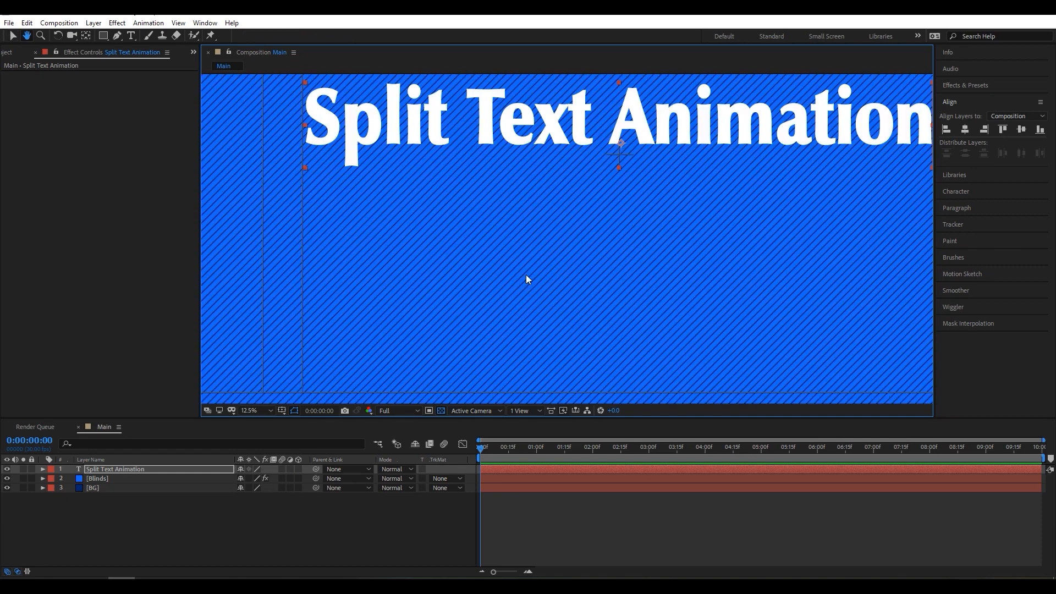
- Fit the composition in the viewer and duplicate the Split Text Animation layer
key(shift+slash)
click(127, 473)
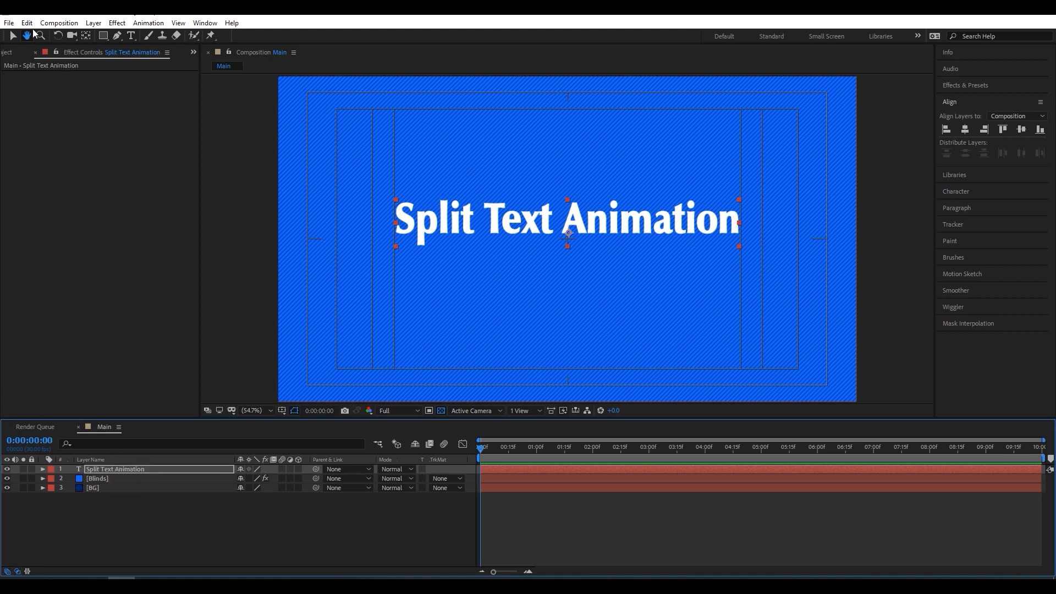
click(26, 22)
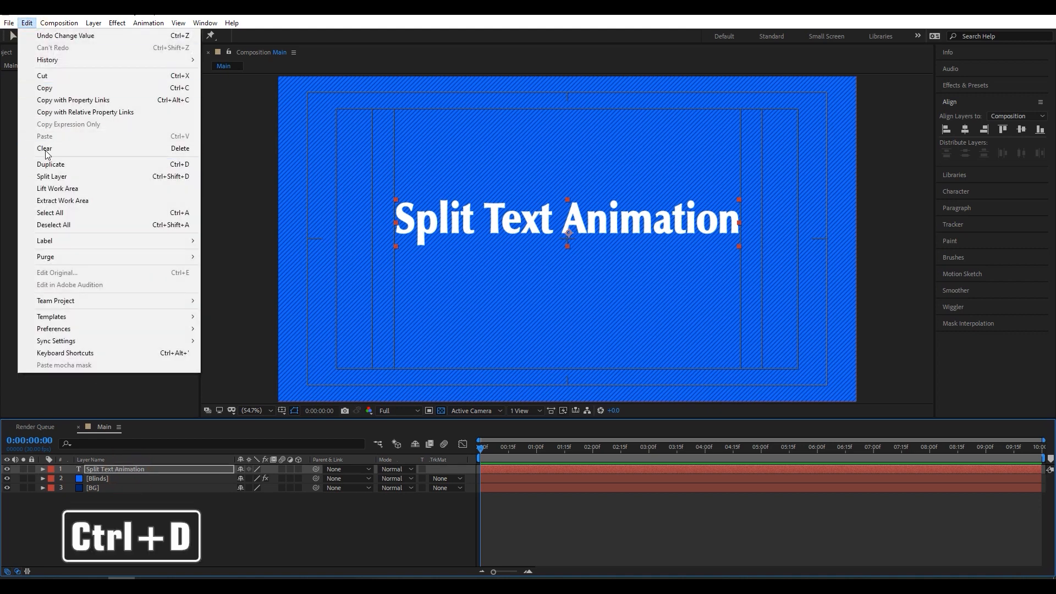
click(113, 166)
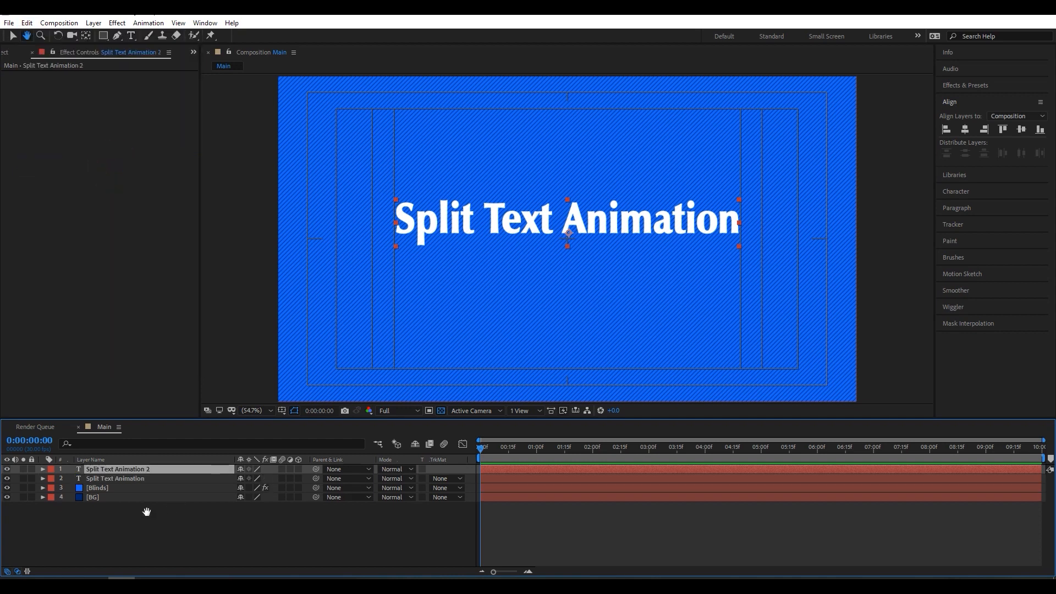
click(143, 478)
- Move the duplicated text straight down to form a second line directly beneath the original
click(12, 36)
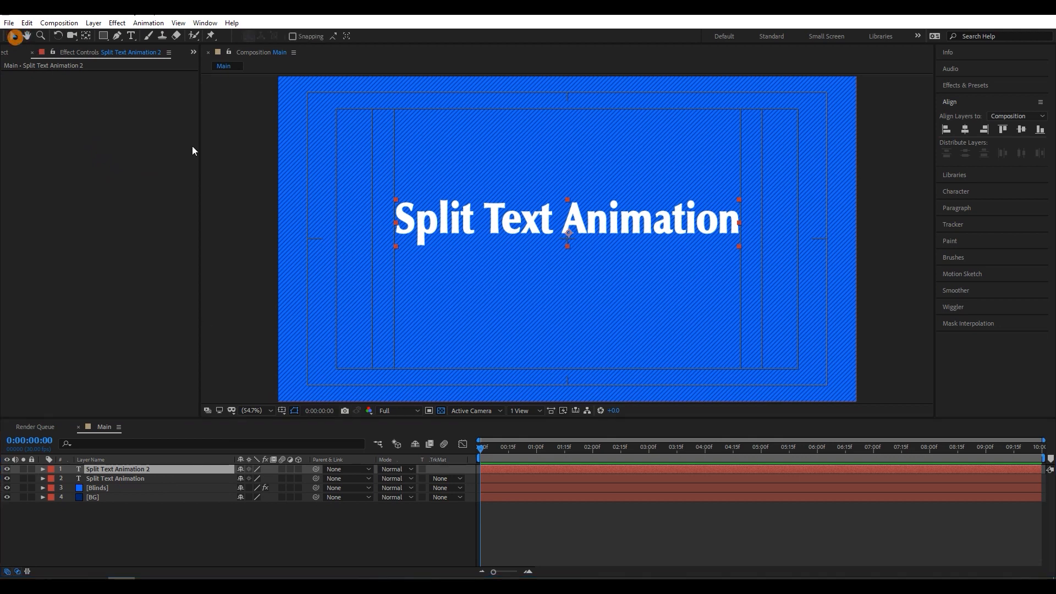
click(611, 223)
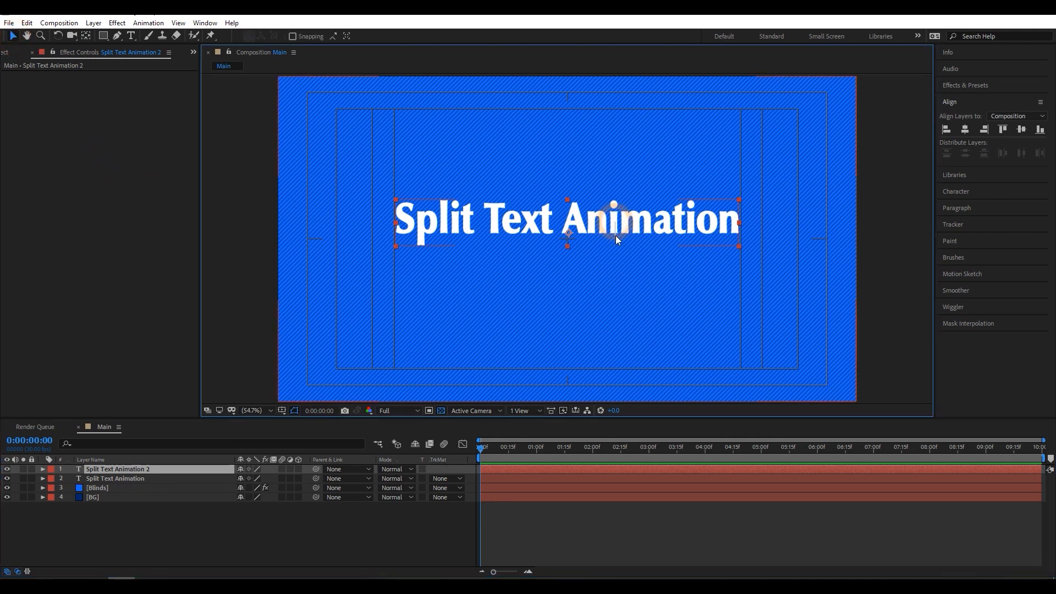
drag(615, 226, 614, 274)
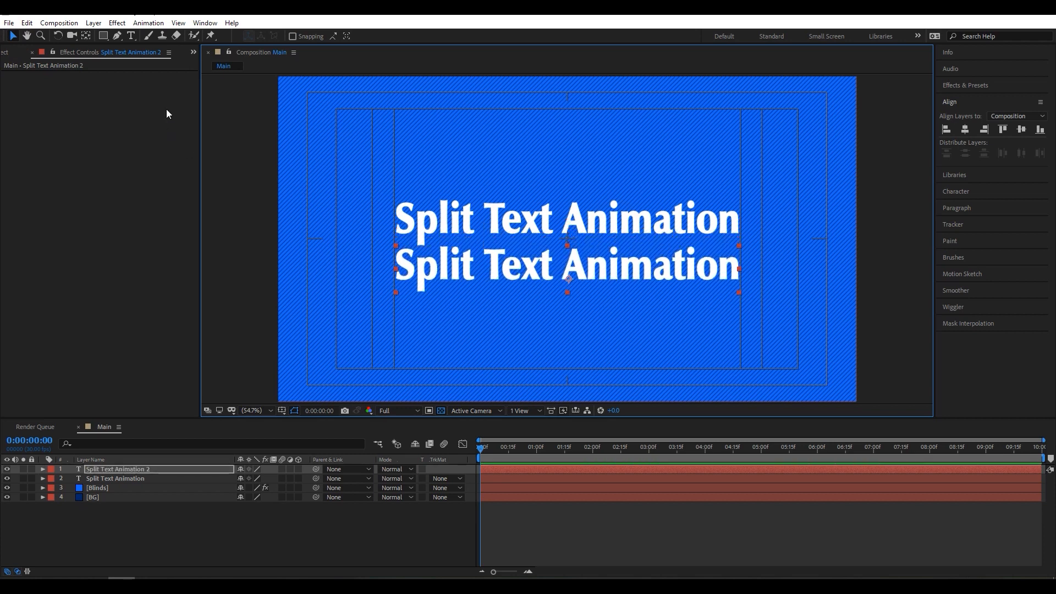
- Replace the lower text line with "Free Tutorial Adobe After Effects"
click(129, 34)
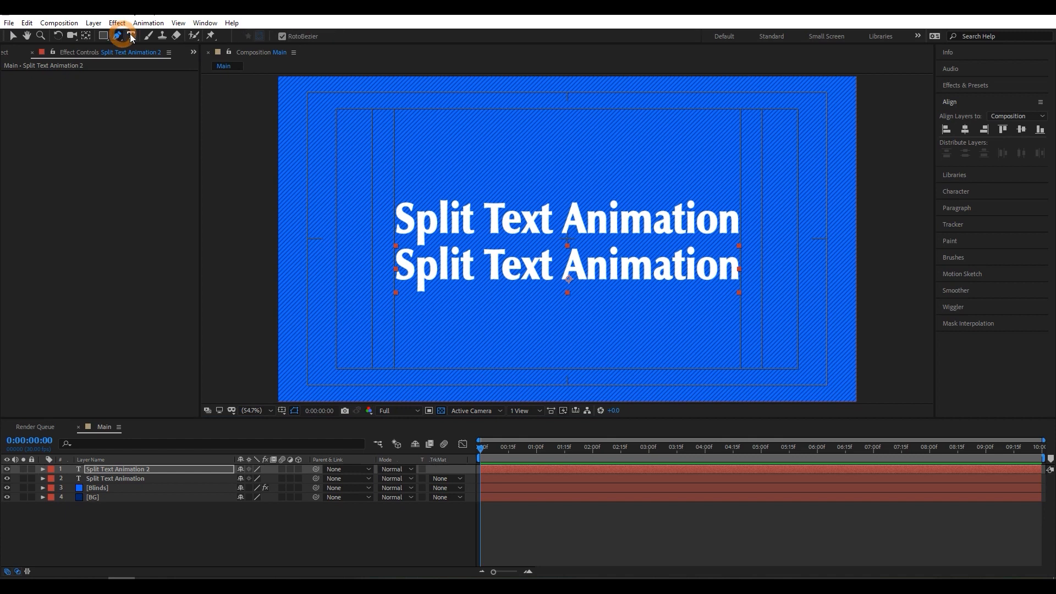
click(522, 269)
key(ctrl+a)
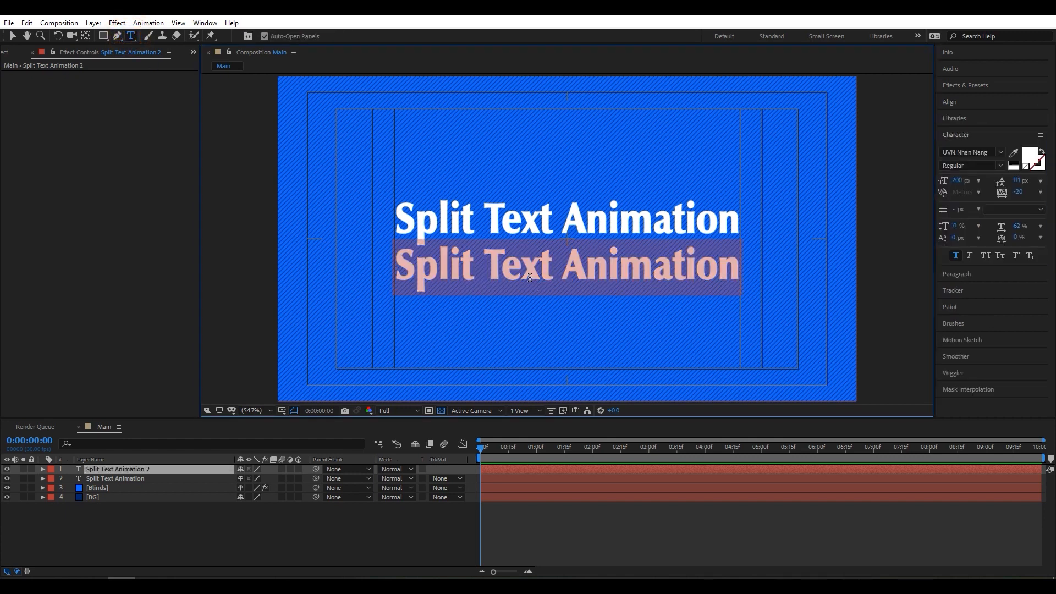
text(Free)
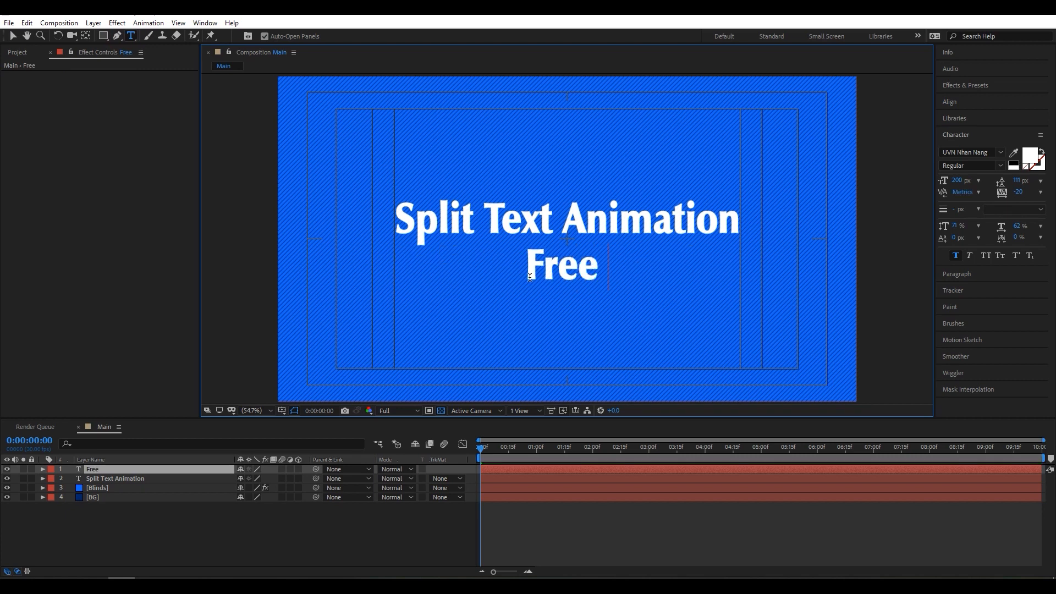
text( Tu)
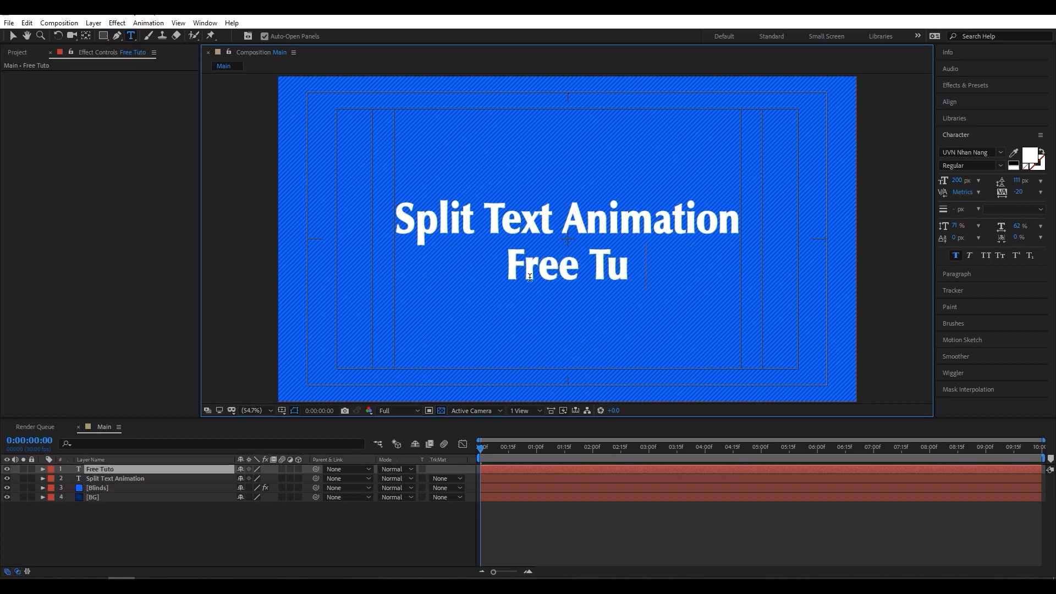
text(torial Adobe After Effects)
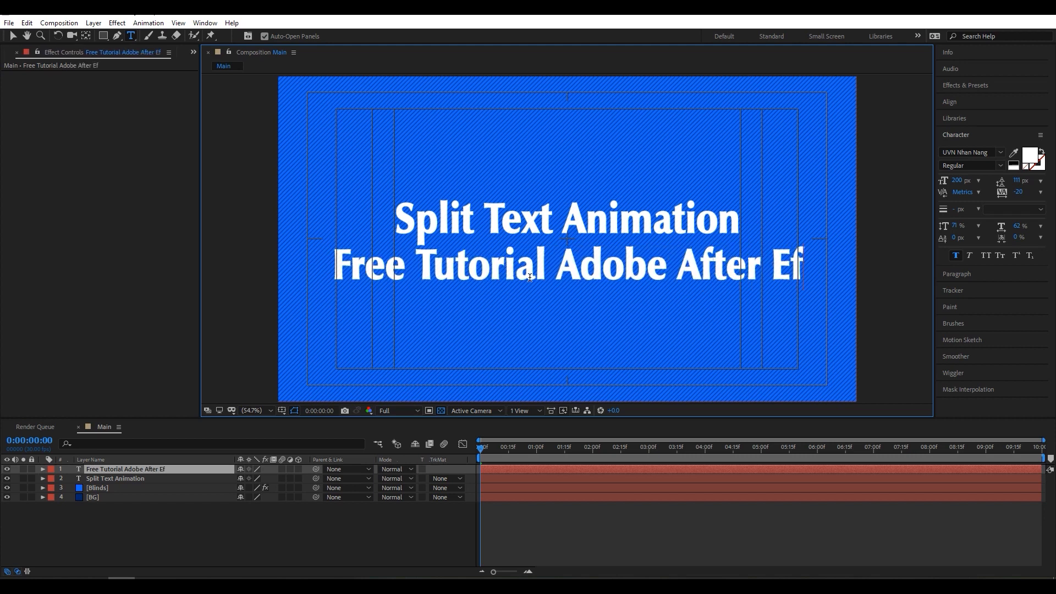
- Set the lower text line's font size to 125 px and move the line slightly up, closer to the first line
key(ctrl+a)
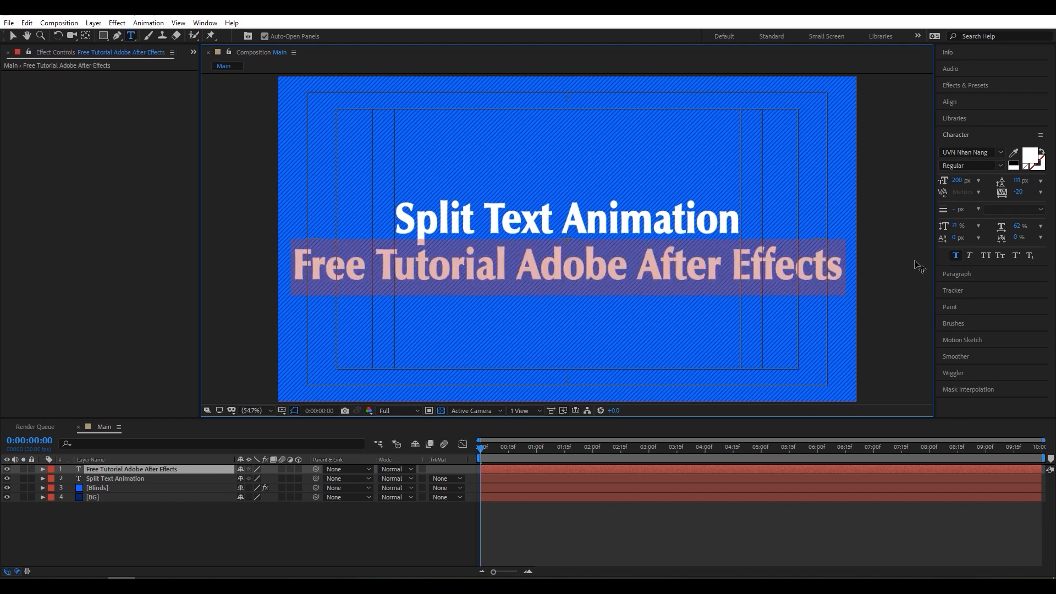
drag(957, 180, 919, 186)
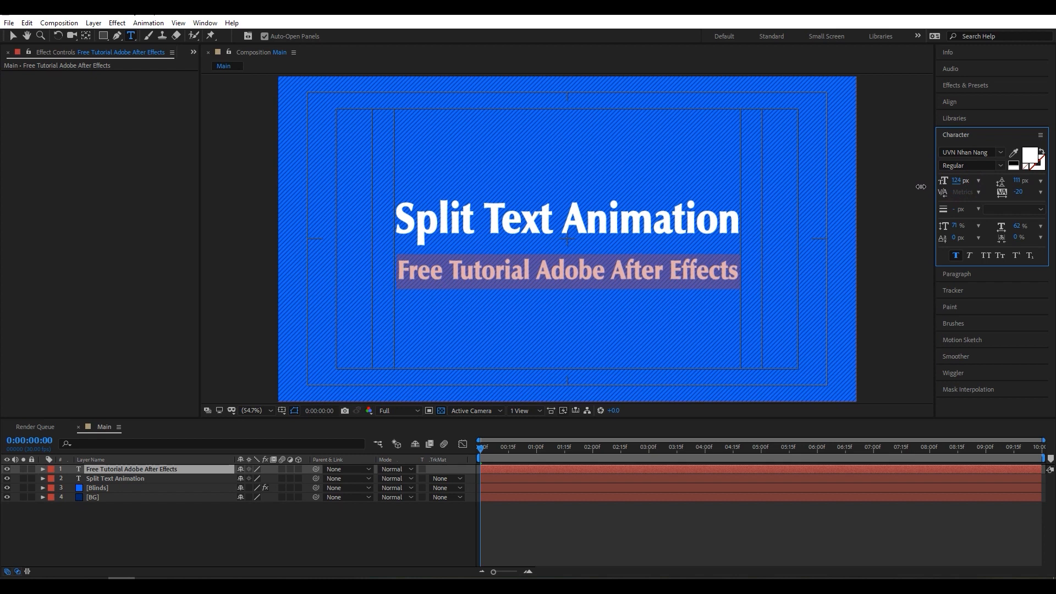
drag(921, 186, 921, 186)
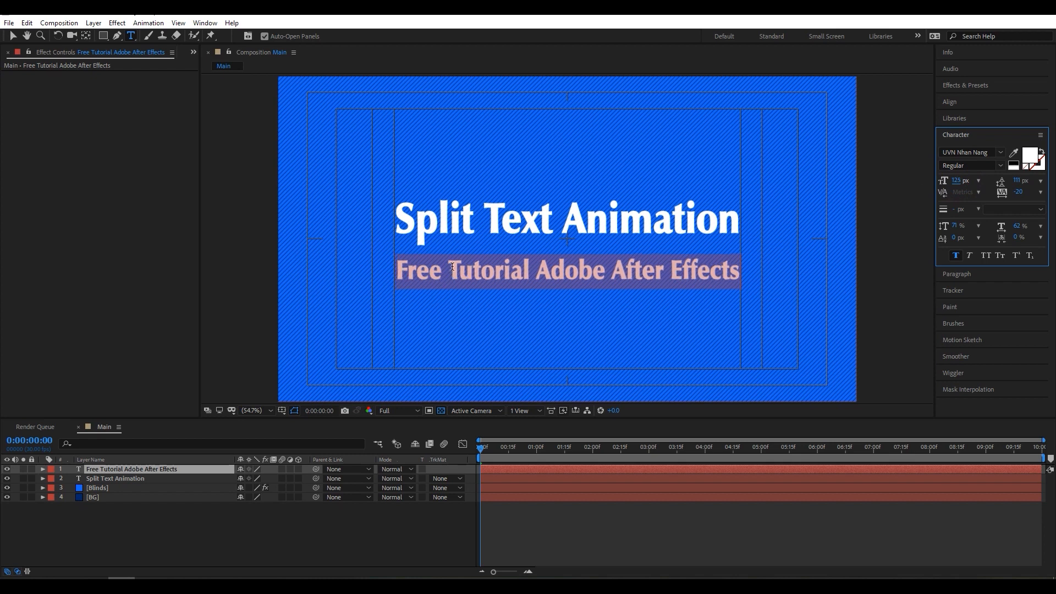
click(11, 35)
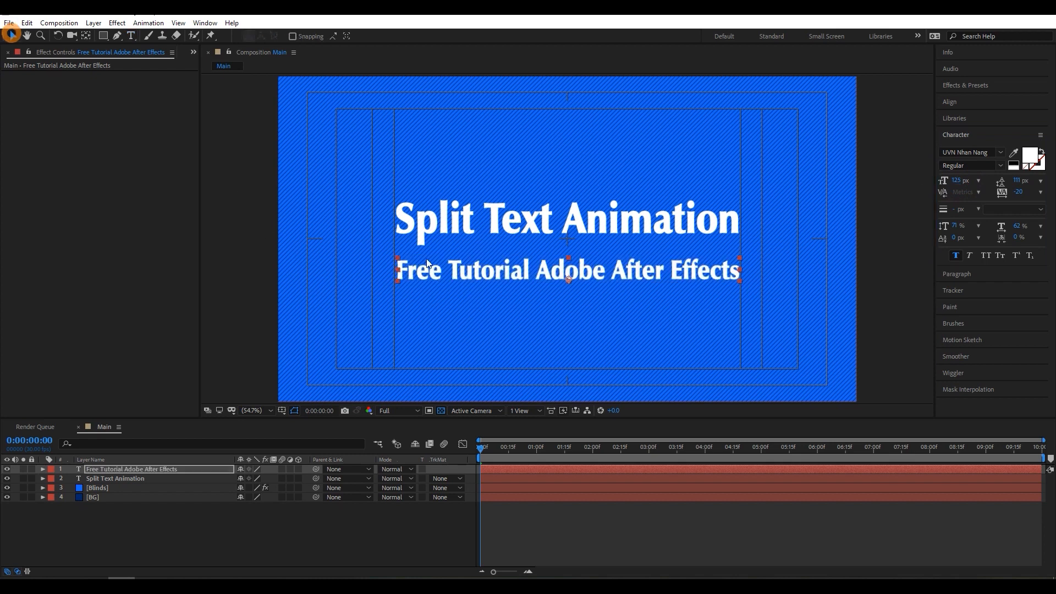
click(589, 275)
click(216, 512)
- Pre-compose both text layers into a composition named Texts, moving all attributes into it
click(127, 480)
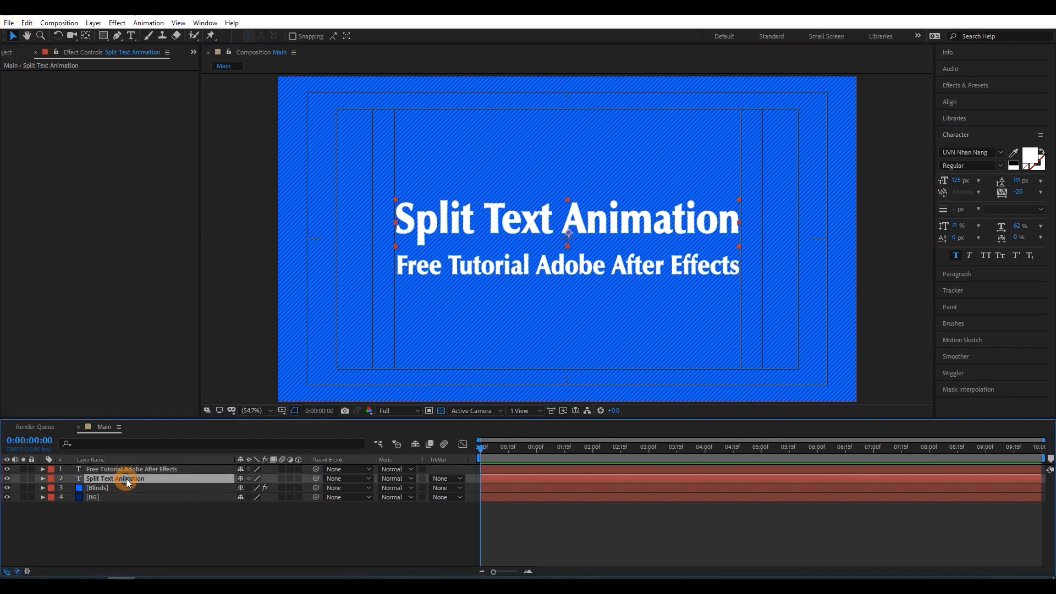
ctrl+click(127, 467)
right_click(154, 466)
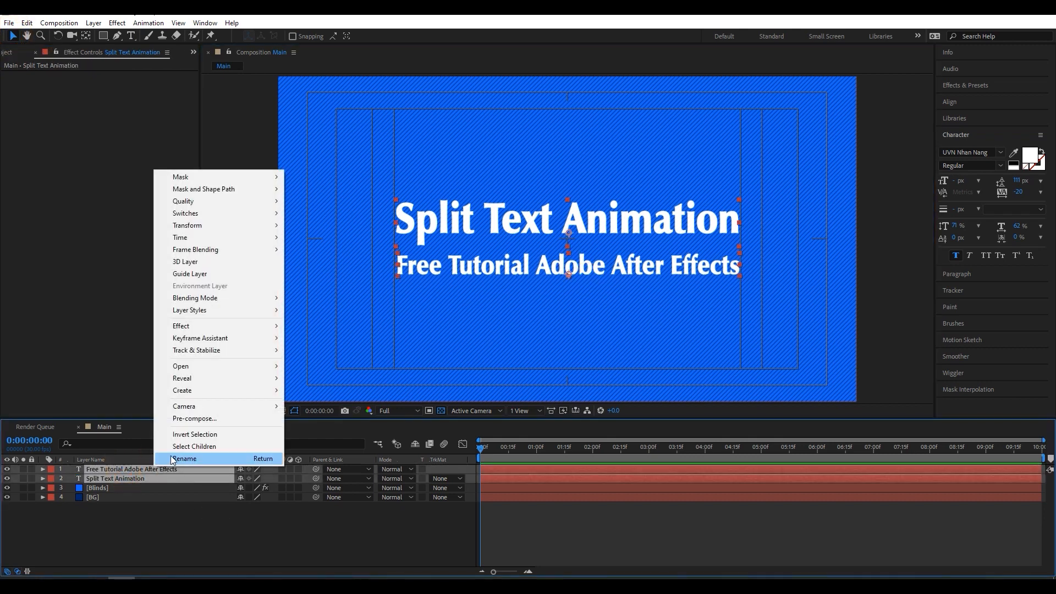
click(195, 419)
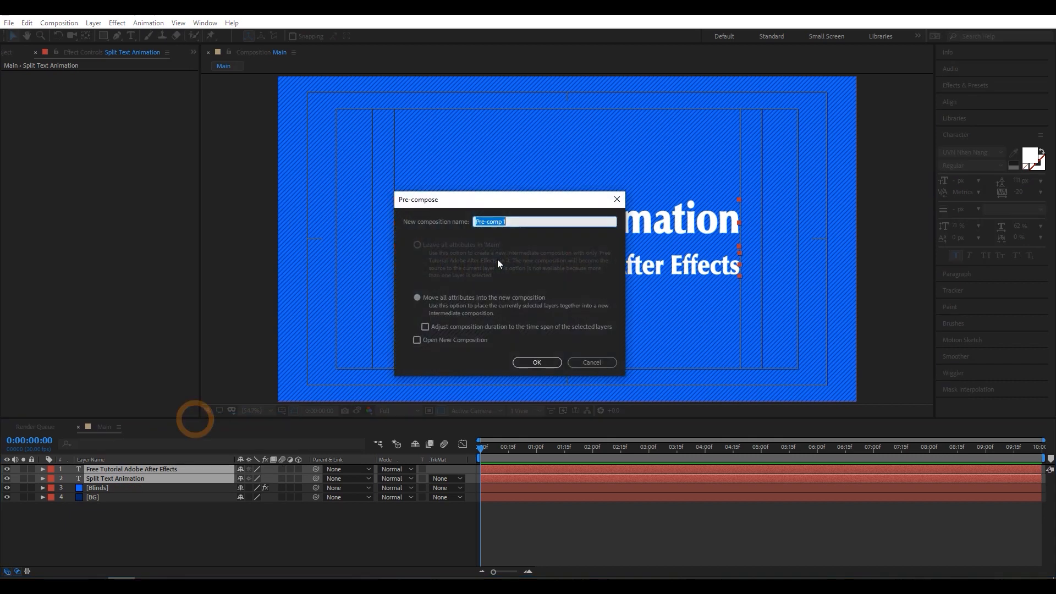
text(Texts)
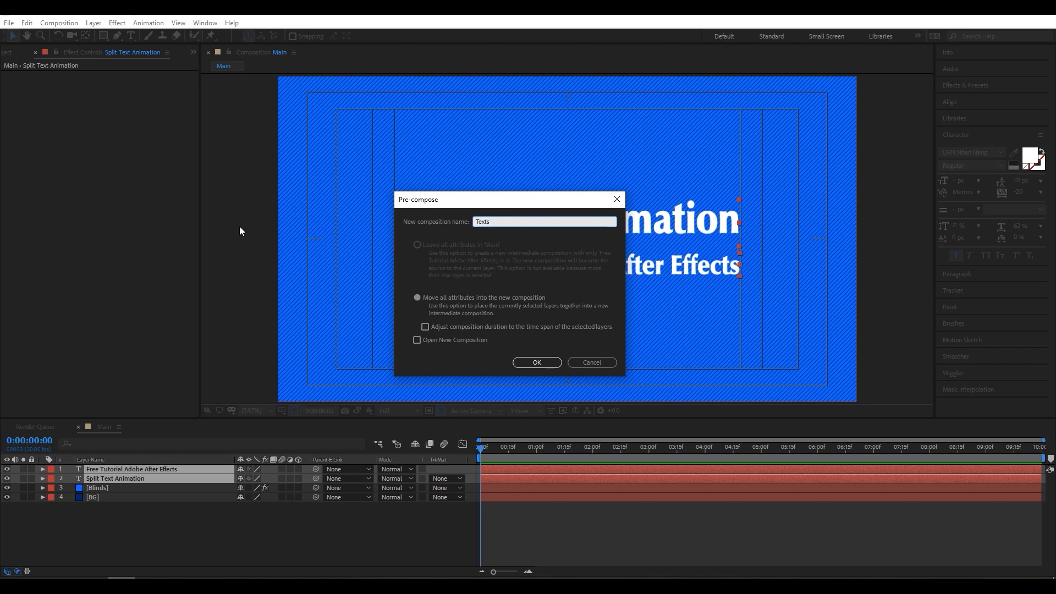
click(416, 298)
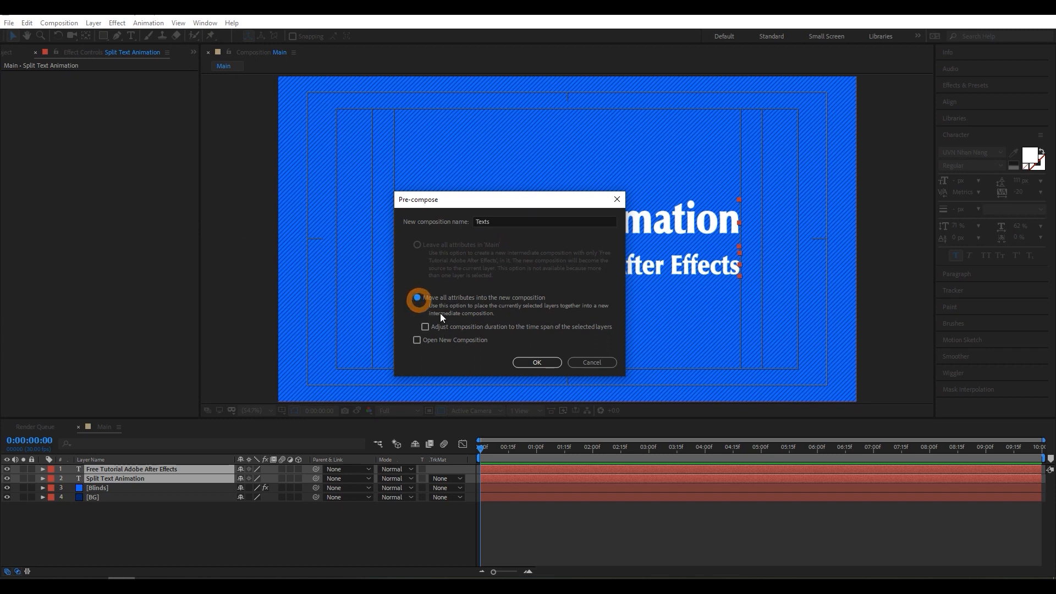
click(526, 363)
click(198, 532)
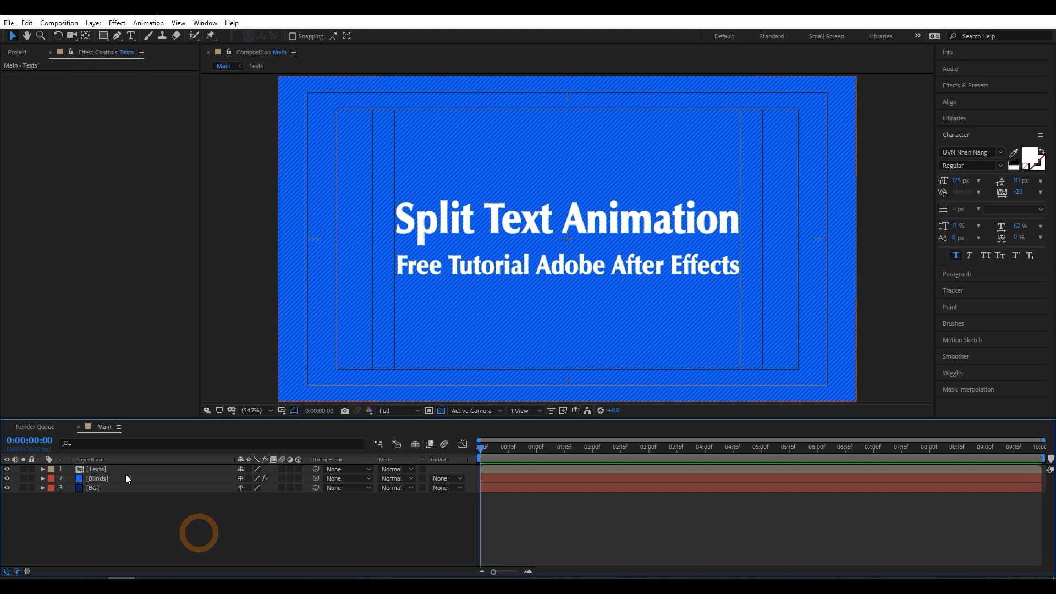
- Create a black 1920 x 1080 px solid layer named Matte1 above the Texts layer
right_click(143, 513)
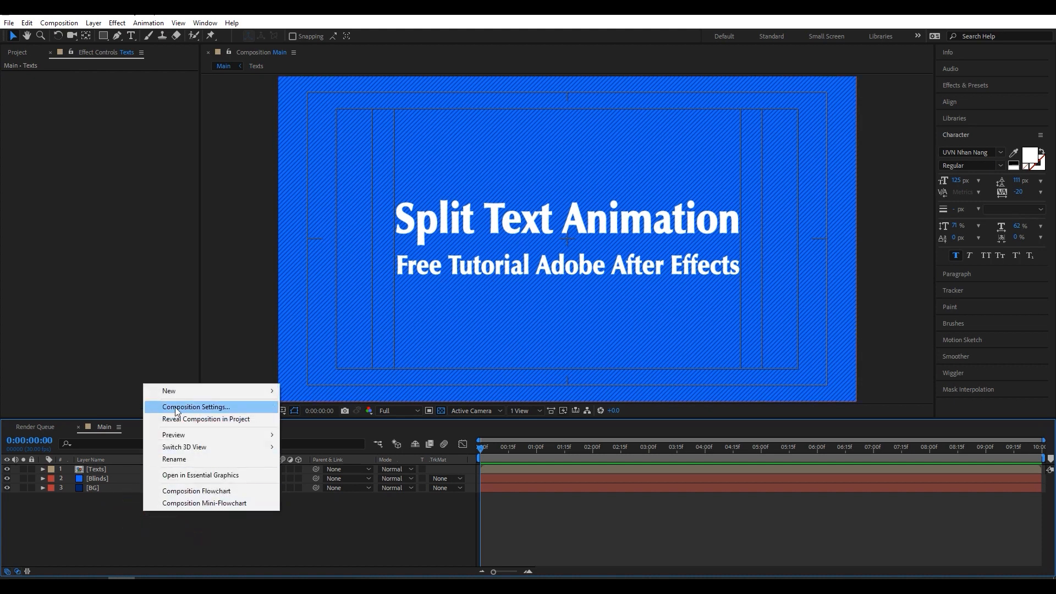
mouse_move(189, 391)
click(324, 419)
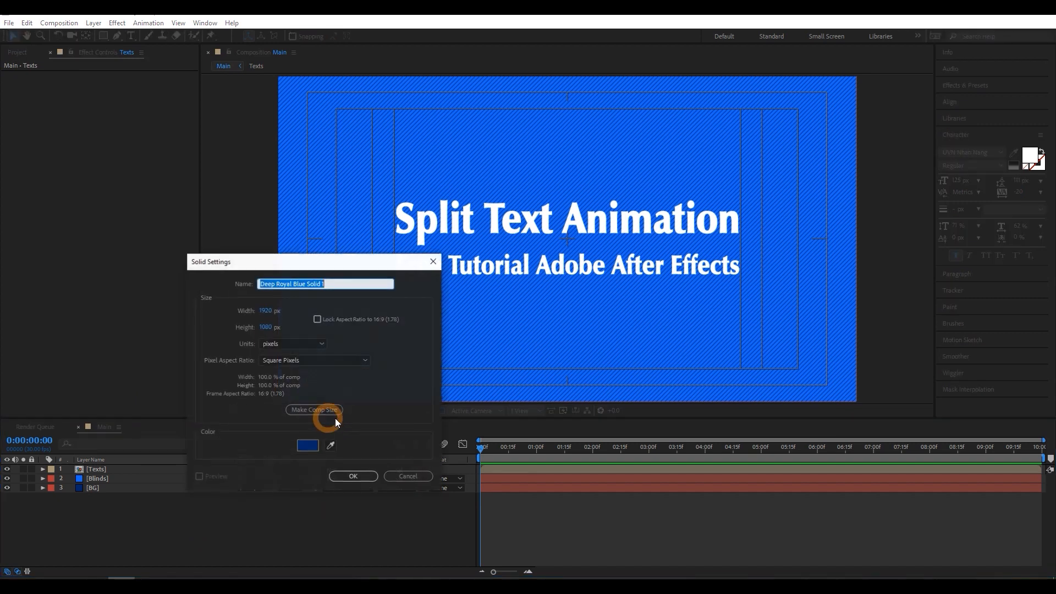
click(307, 447)
drag(703, 328, 575, 459)
click(860, 276)
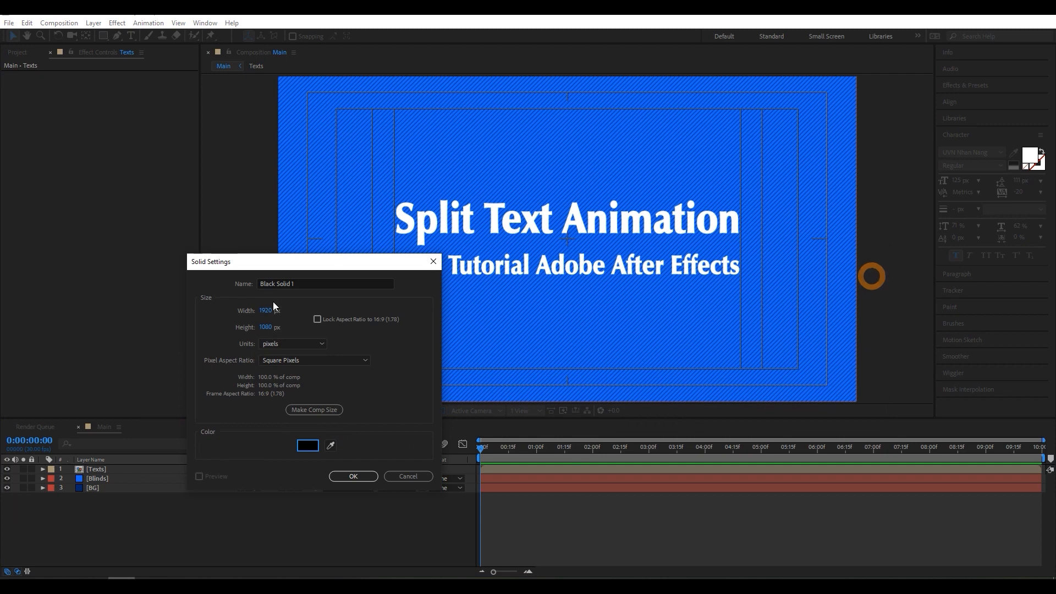
click(312, 283)
text(Matte1)
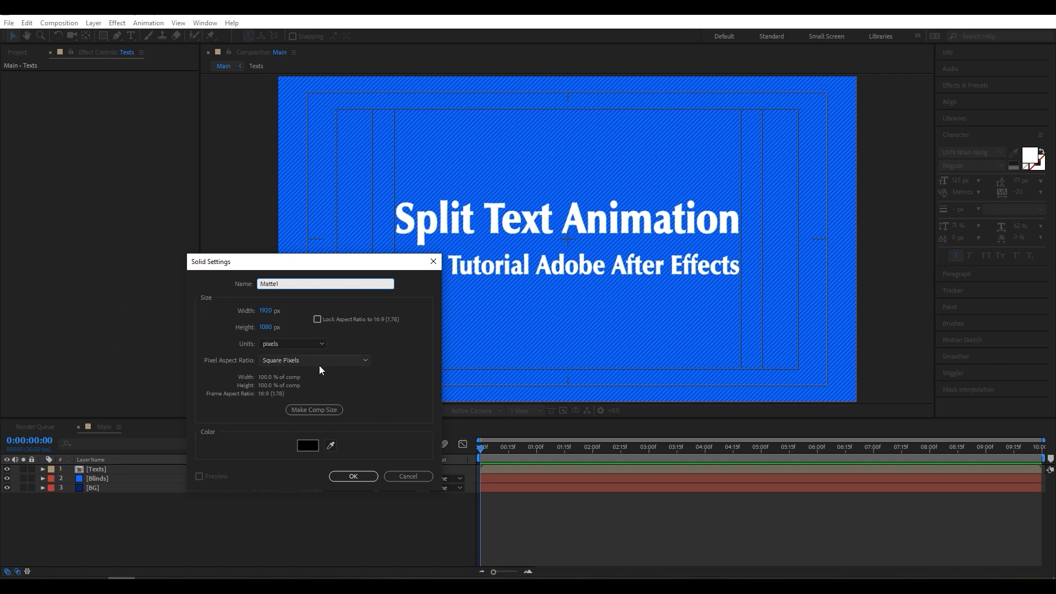
click(354, 477)
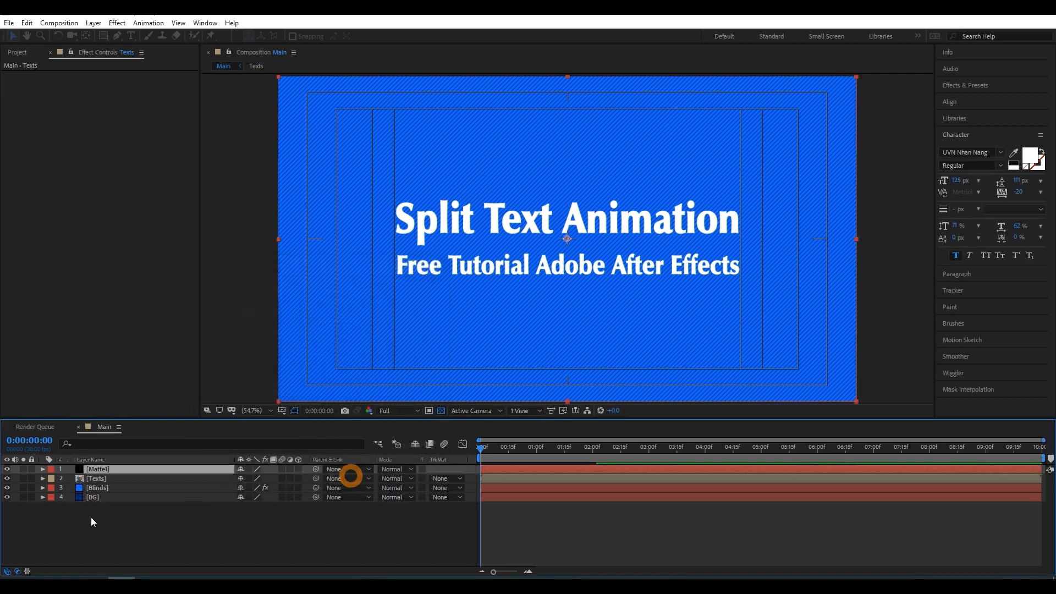
- Move the Matte1 solid's anchor point to the midpoint of its left edge
scroll(562, 239, up, 3)
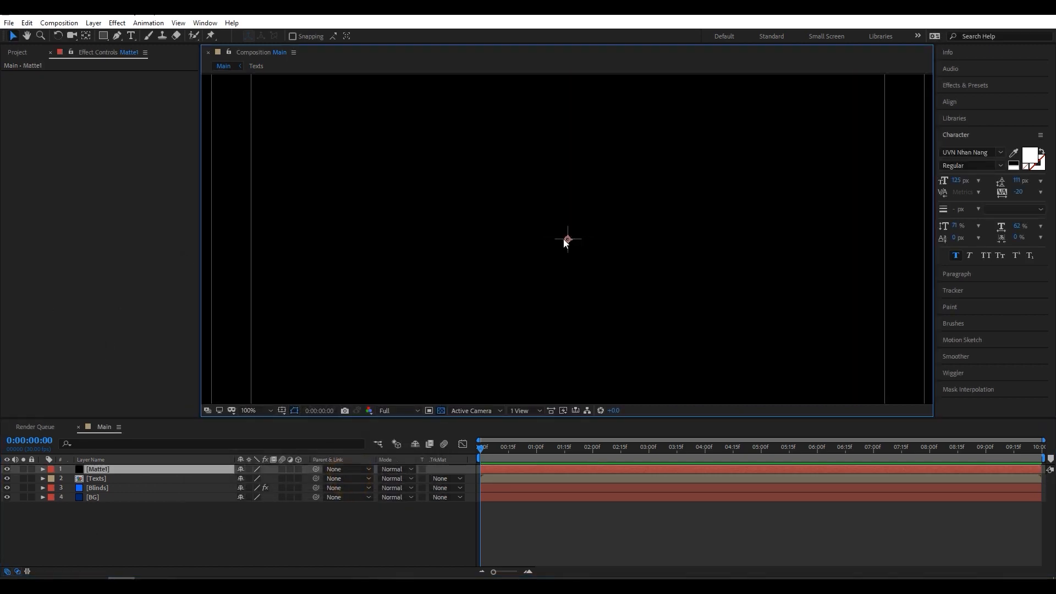
scroll(562, 239, down, 4)
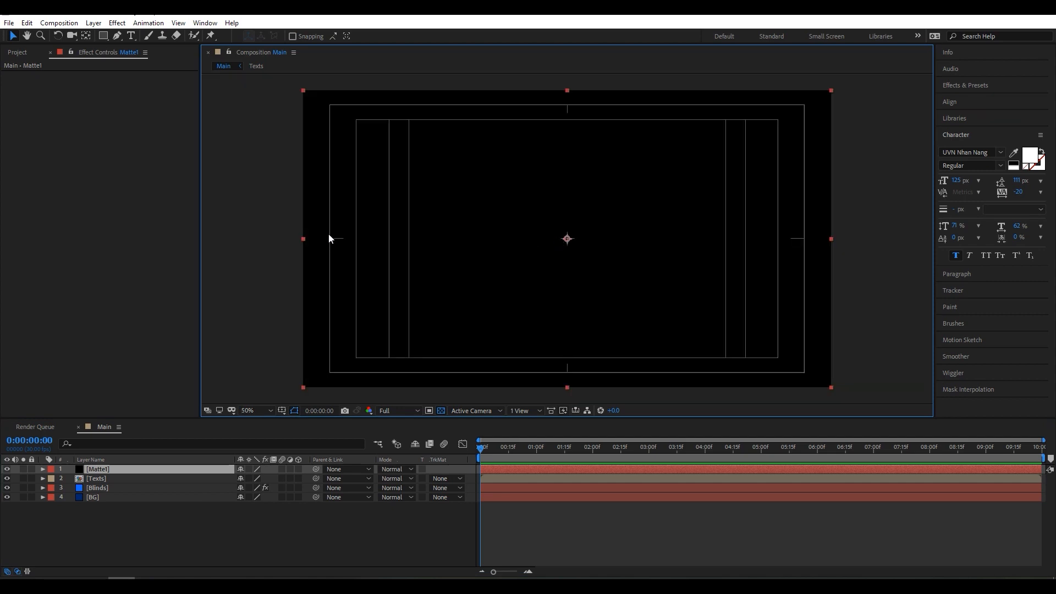
click(86, 37)
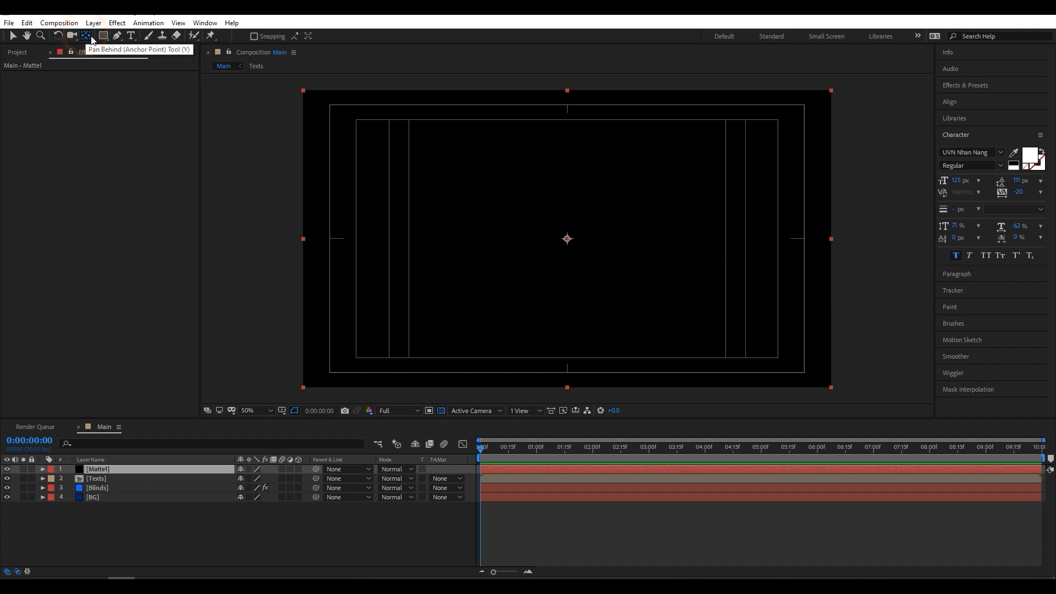
drag(567, 238, 430, 242)
scroll(286, 238, up, 2)
scroll(285, 236, down, 2)
key(space)
scroll(405, 235, up, 2)
key(space)
drag(330, 243, 759, 248)
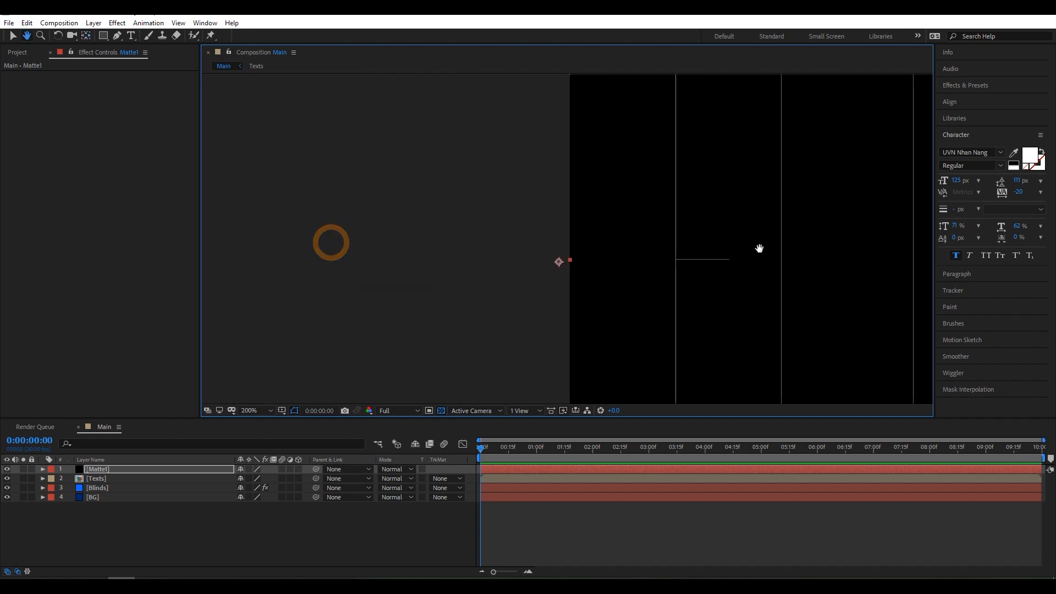
drag(560, 262, 569, 260)
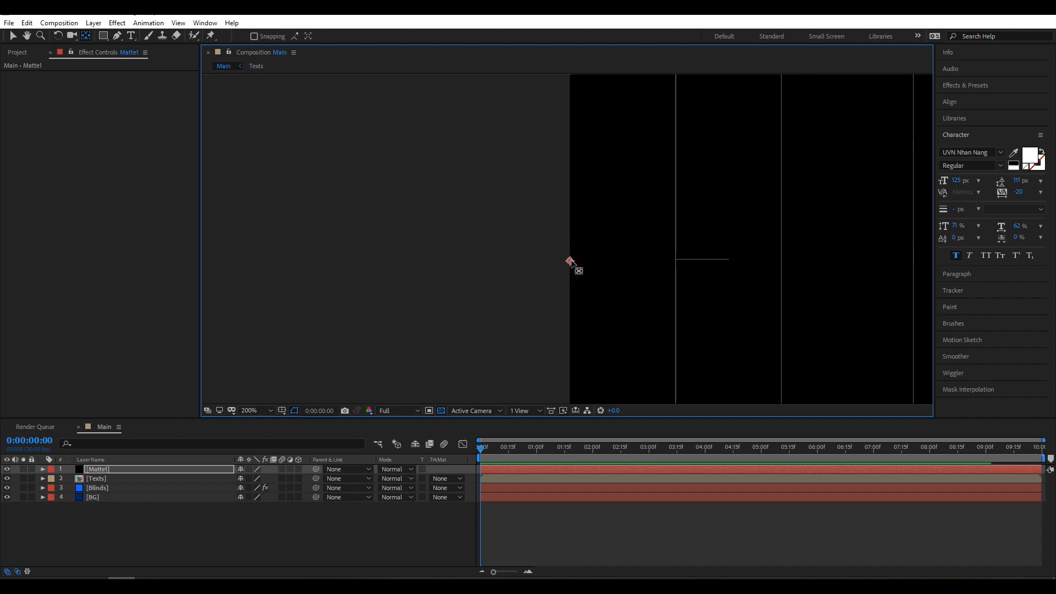
click(249, 410)
click(259, 230)
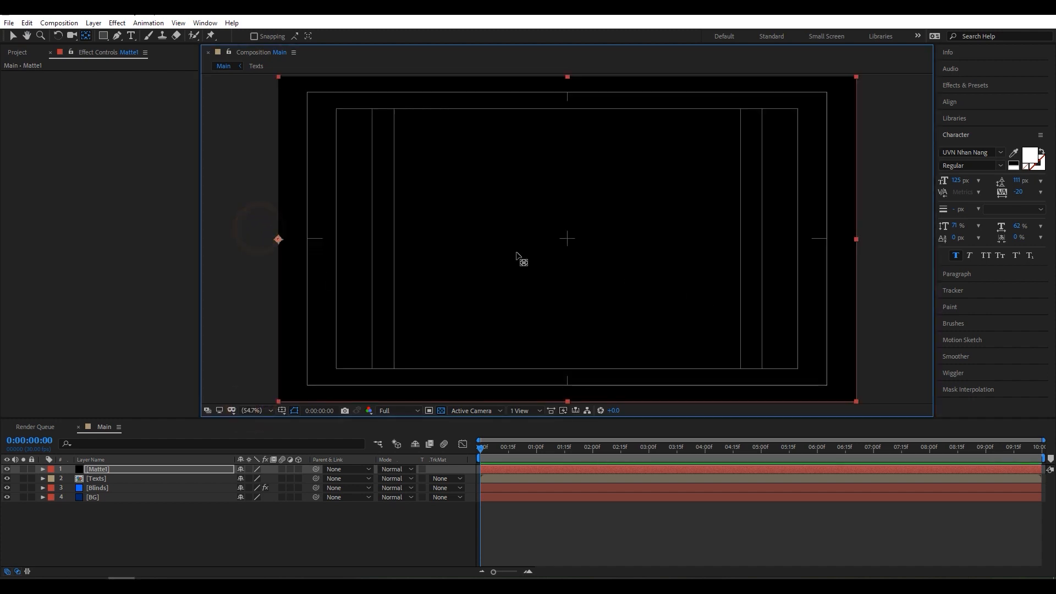
- Move the Matte1 solid straight right until its left edge lies on the composition's vertical center line
click(14, 37)
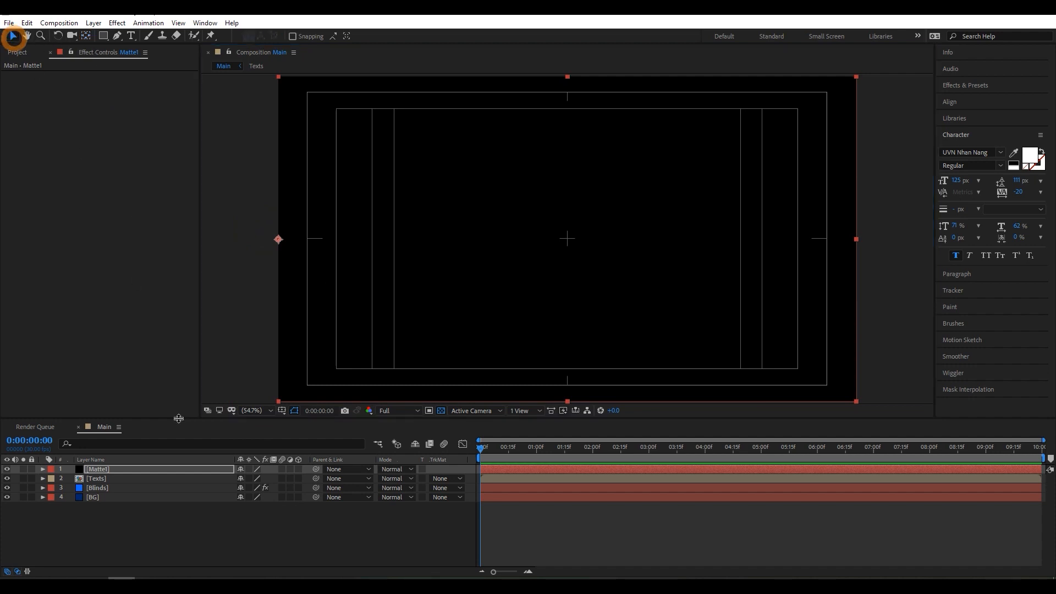
click(457, 302)
drag(441, 292, 732, 287)
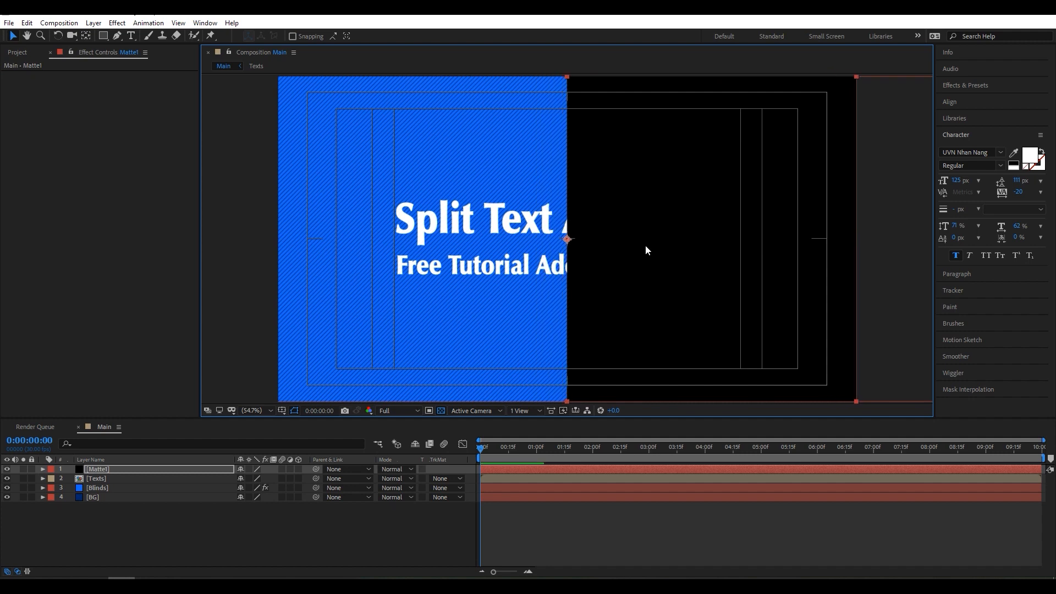
scroll(632, 242, up, 3)
scroll(567, 252, down, 4)
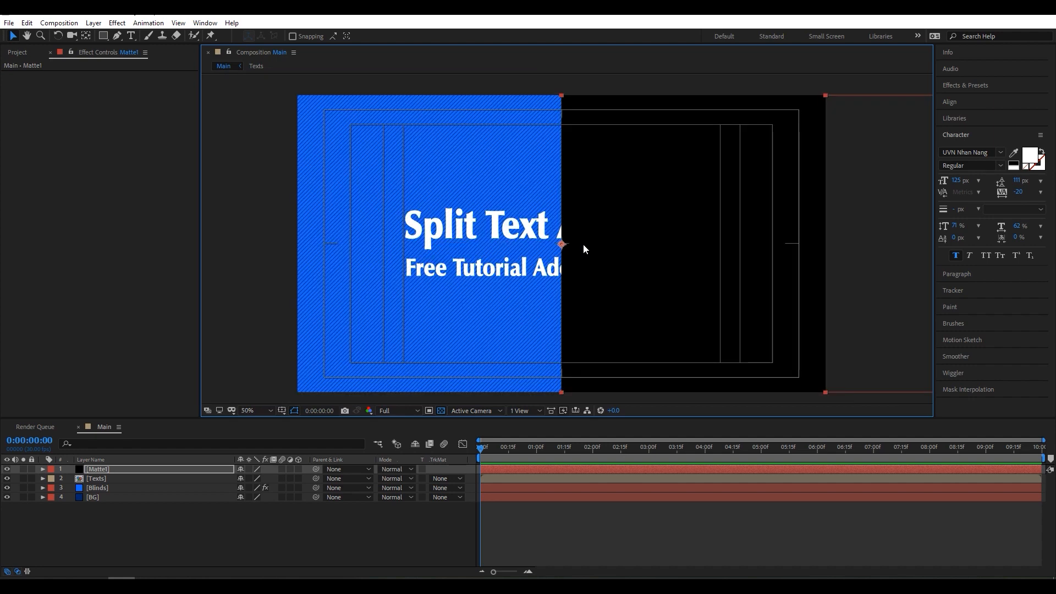
key(space)
drag(601, 244, 514, 250)
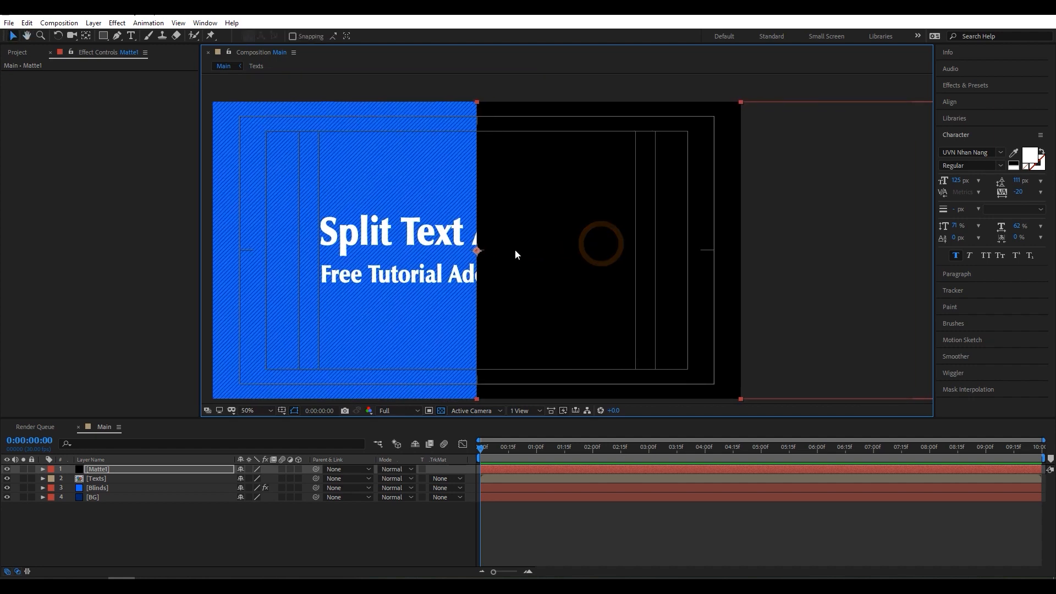
scroll(515, 249, down, 2)
scroll(515, 249, up, 4)
key(shift+/)
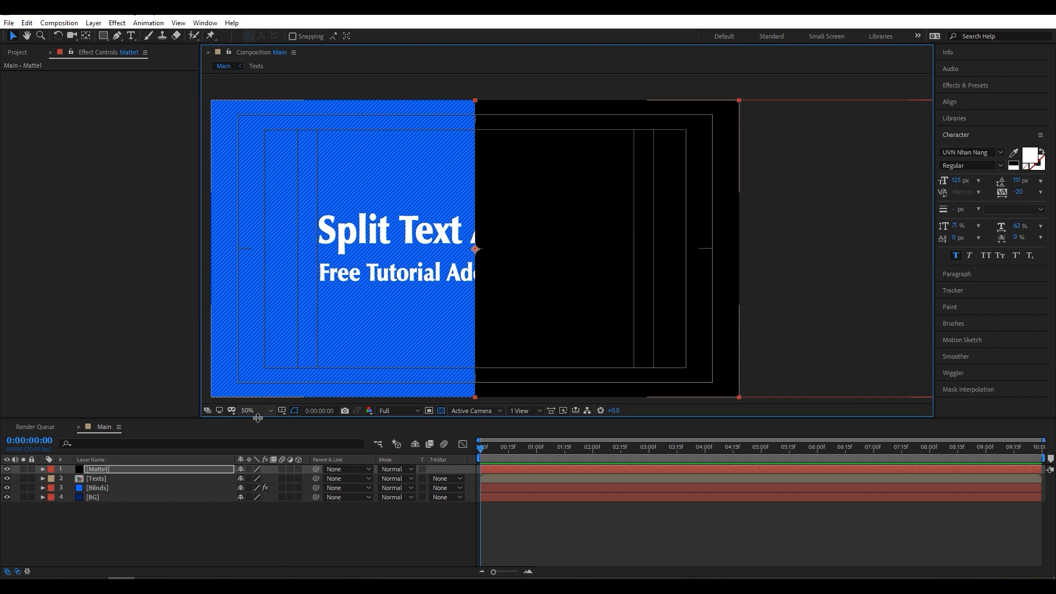
click(255, 411)
click(255, 227)
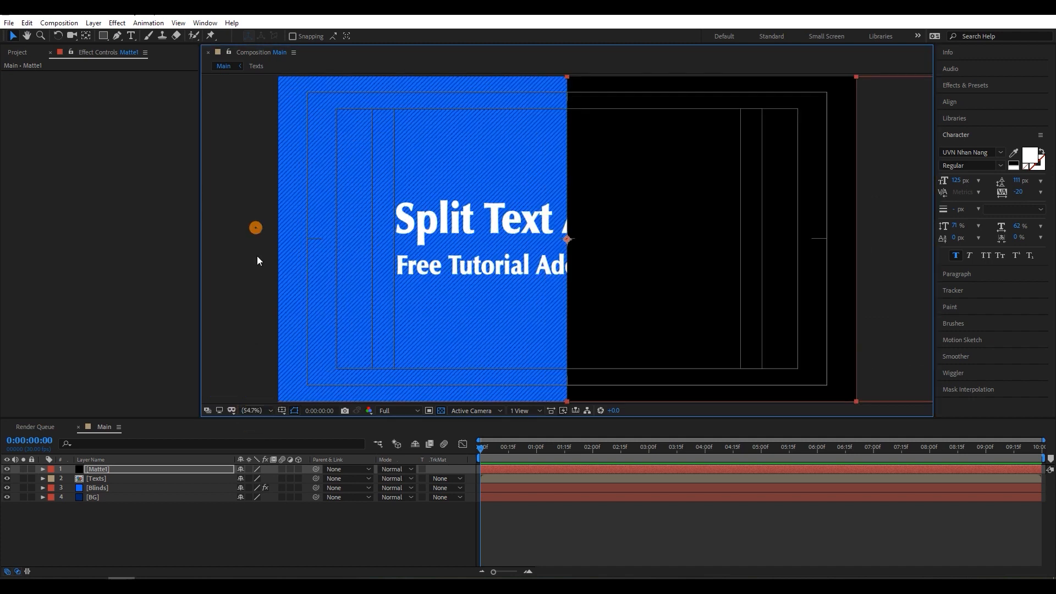
- Set the Texts layer's track matte to Alpha Matte using Matte1
click(212, 533)
click(120, 479)
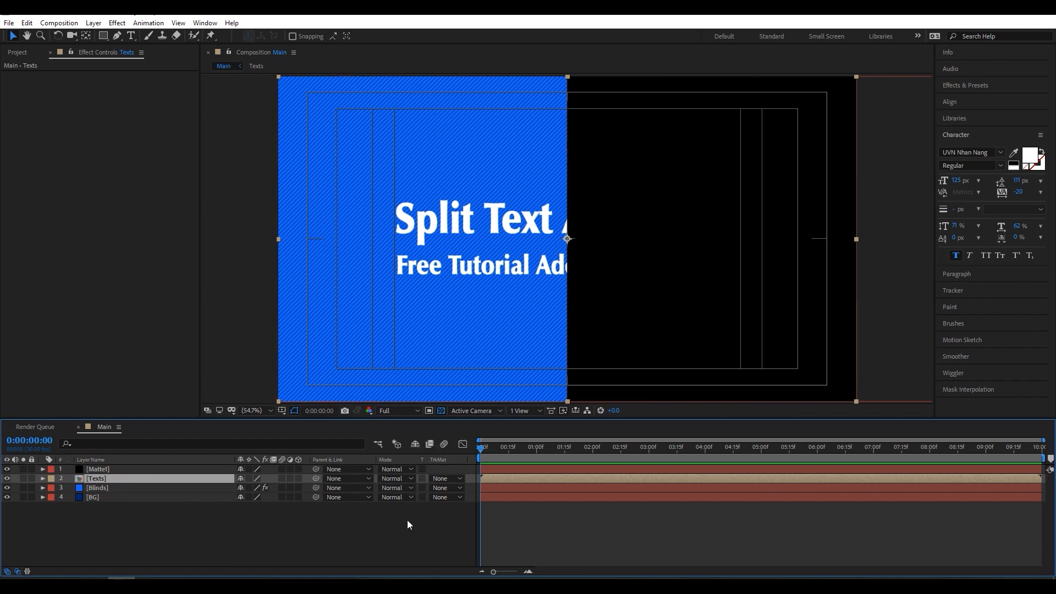
click(18, 572)
click(17, 572)
click(17, 572)
click(17, 572)
click(17, 572)
click(17, 572)
click(440, 478)
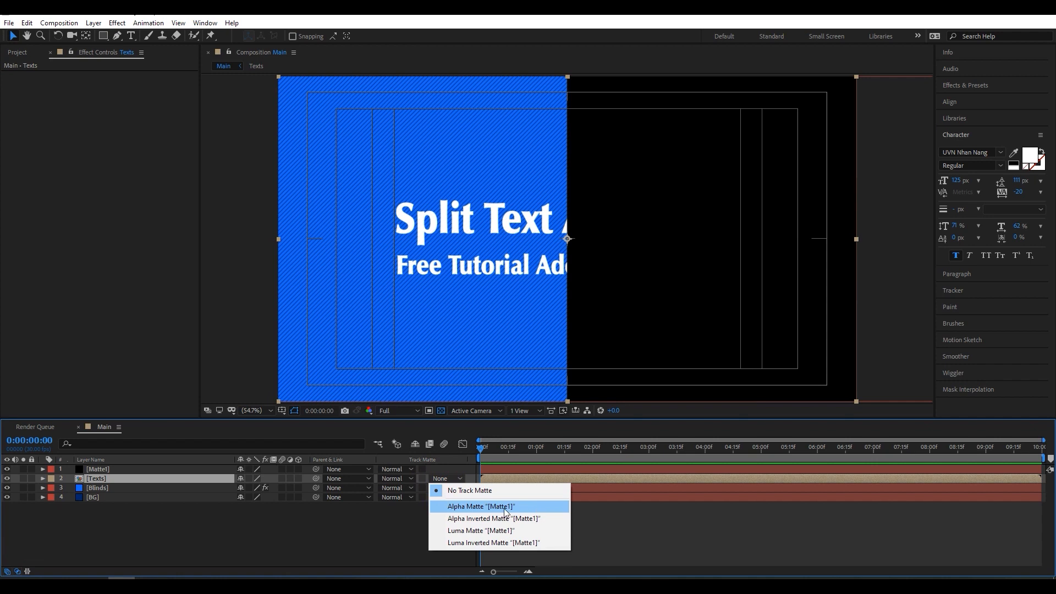
click(504, 510)
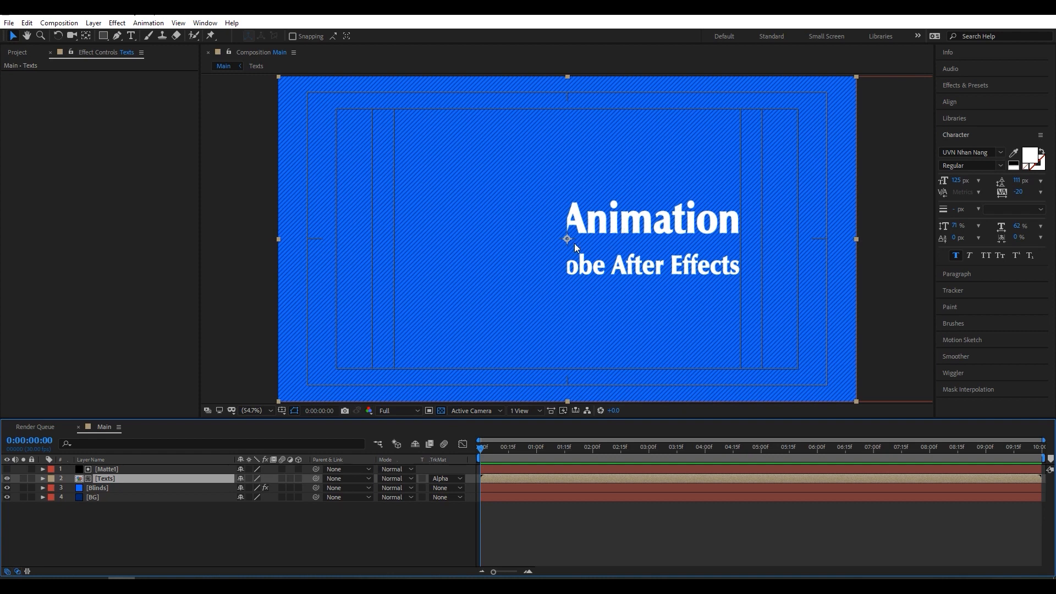
- Duplicate the Matte1 and Texts layers together
click(215, 503)
click(114, 476)
shift+click(114, 469)
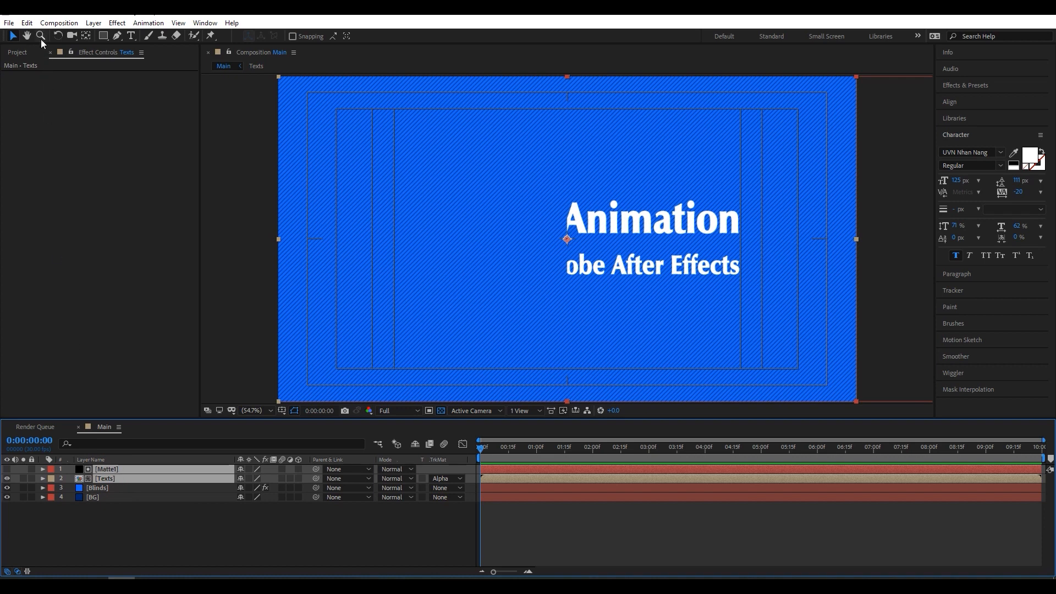
click(25, 25)
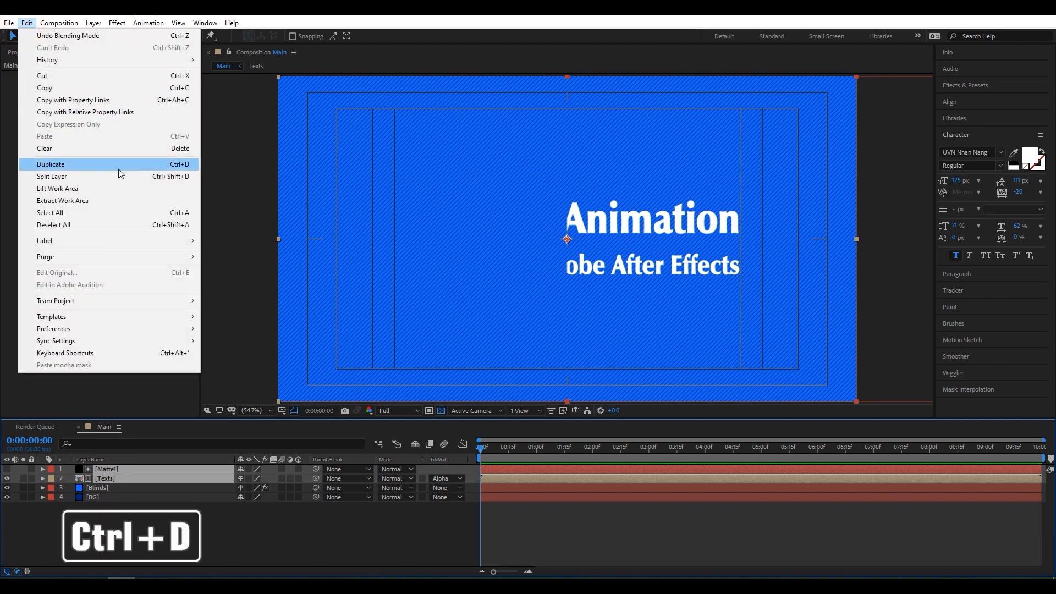
click(81, 164)
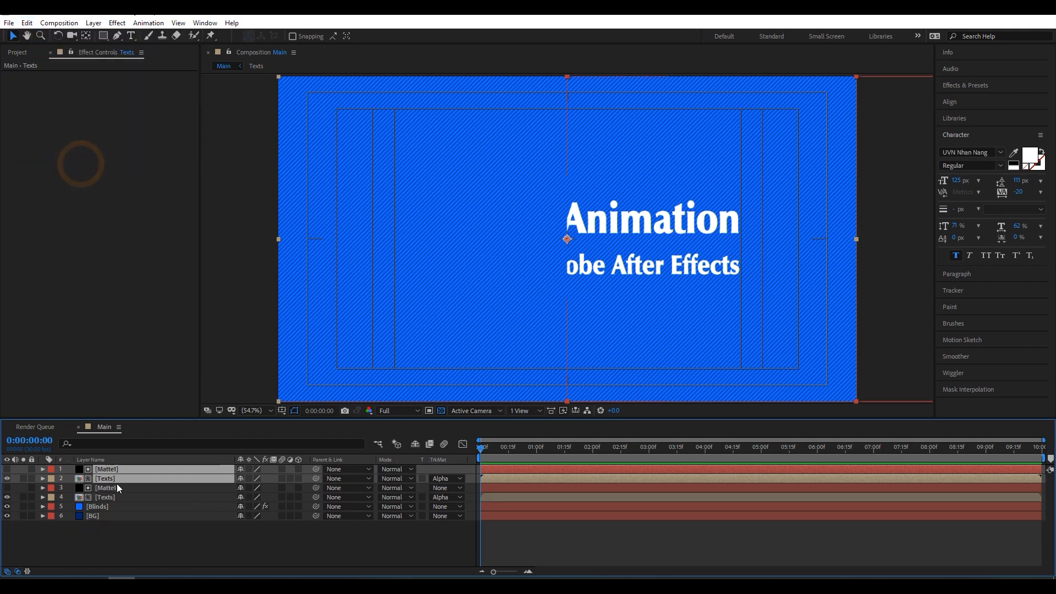
- Rename the duplicated matte layer at the top of the layer stack to Matte2 and select it
click(118, 522)
right_click(110, 468)
click(143, 464)
click(130, 469)
key(BackSpace)
click(172, 529)
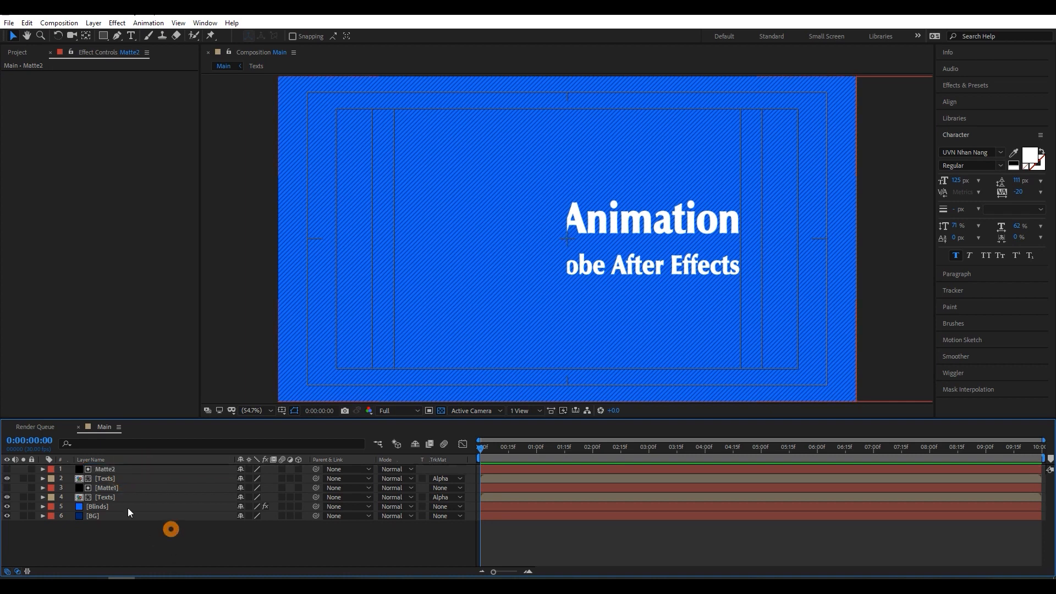
click(107, 472)
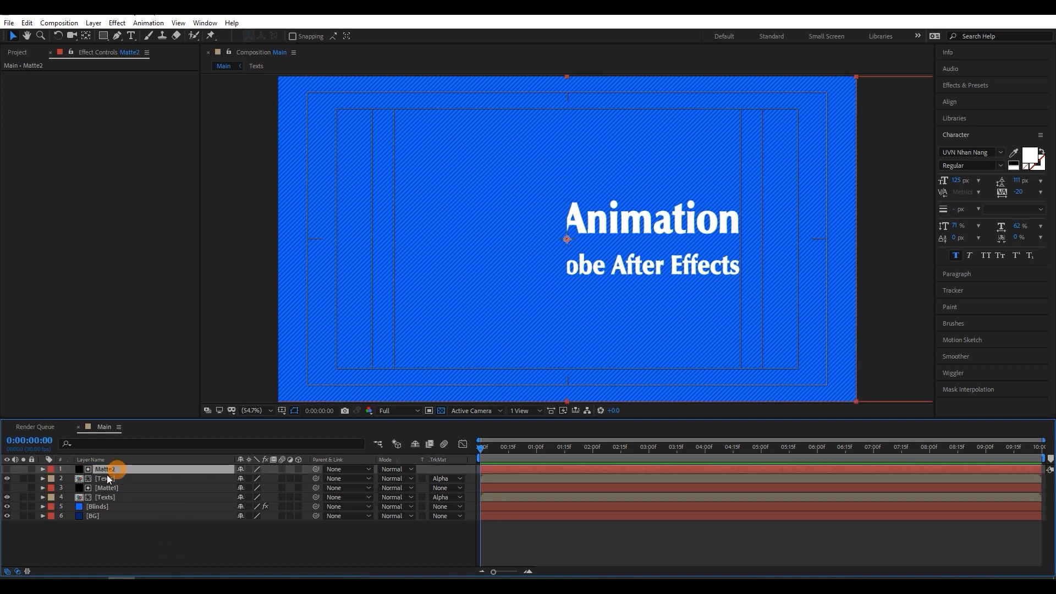
- Set the upper Texts layer's track matte to Alpha Inverted Matte using Matte2, and check it with the lower Texts layer briefly hidden
click(104, 477)
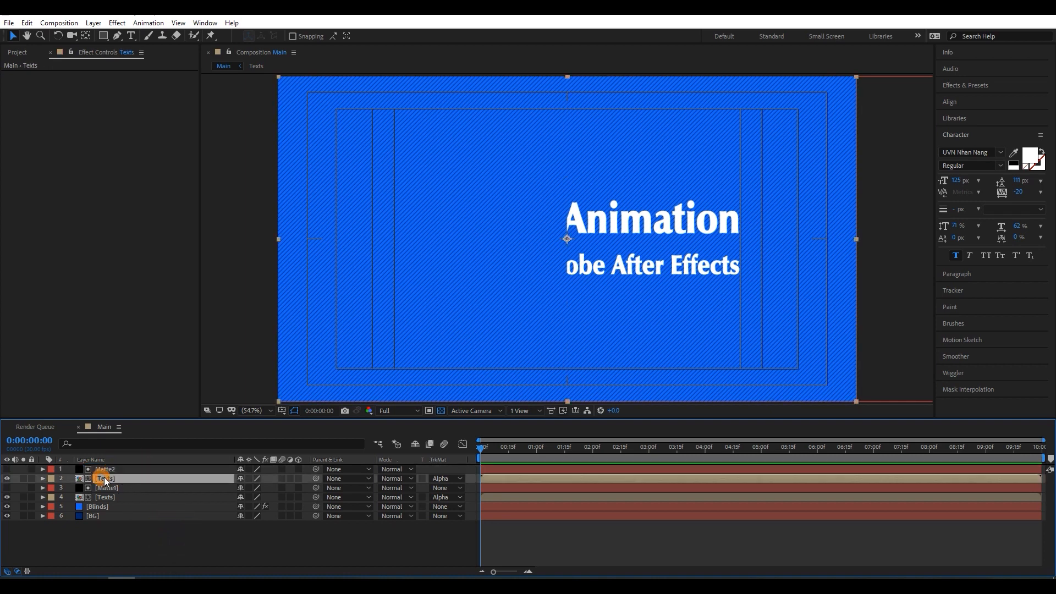
click(434, 477)
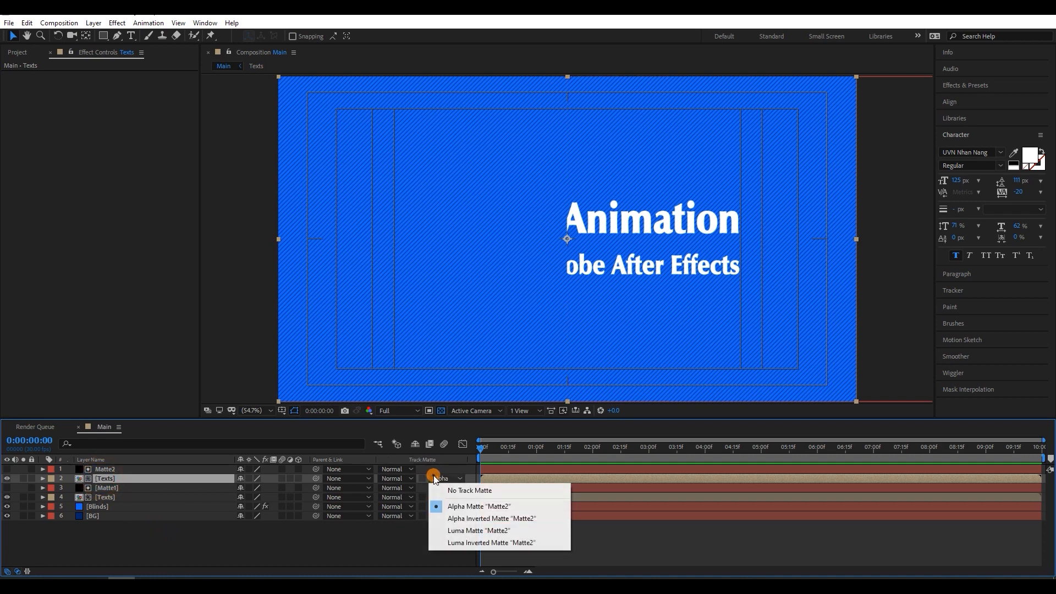
click(489, 520)
click(7, 497)
click(131, 480)
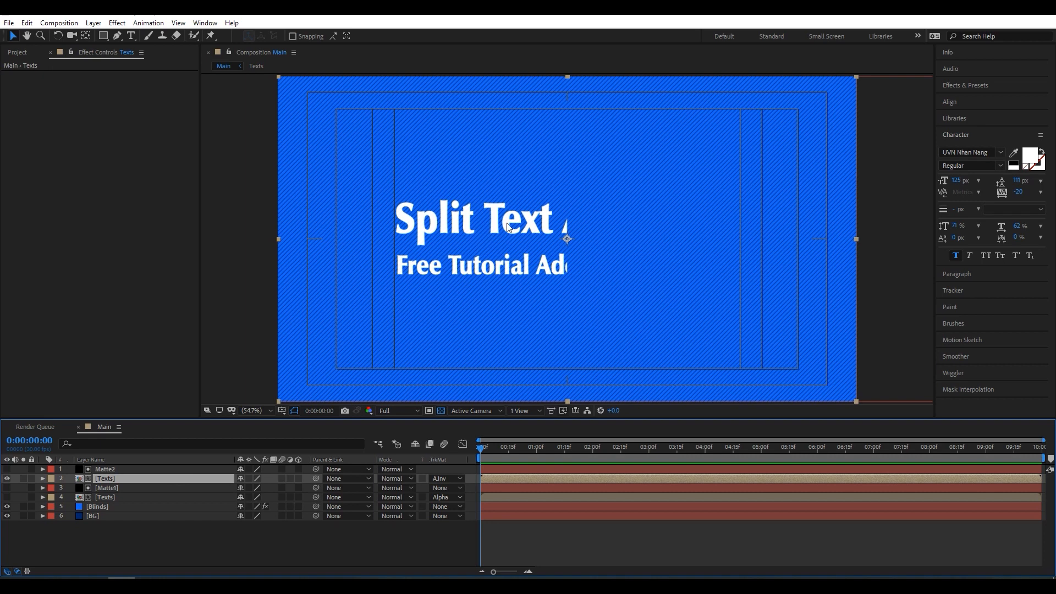
click(7, 497)
- Add Position keyframes to both Texts layers at 0:00:01:15, keeping the text in its centered place
click(103, 497)
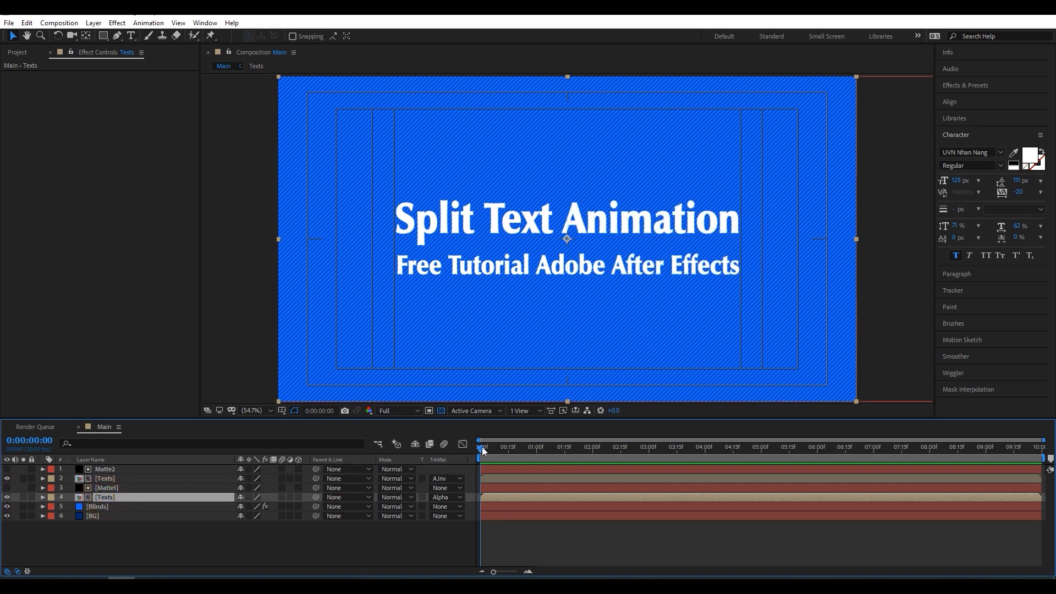
drag(482, 446, 565, 452)
click(326, 408)
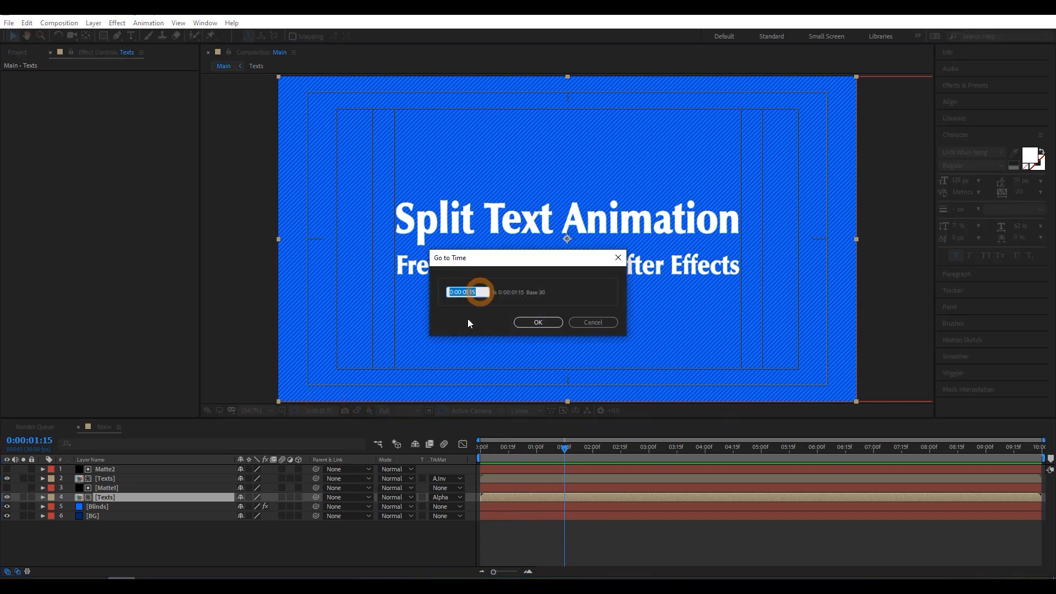
click(544, 322)
mouse_move(563, 449)
mouse_down()
mouse_move(869, 459)
mouse_move(564, 460)
mouse_up()
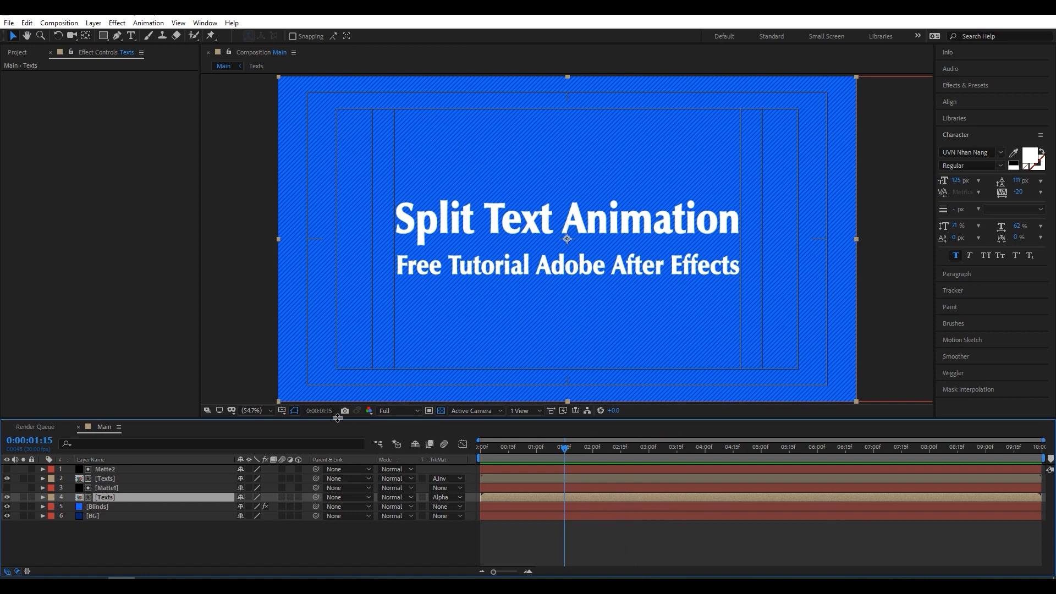
ctrl+click(112, 478)
key(p)
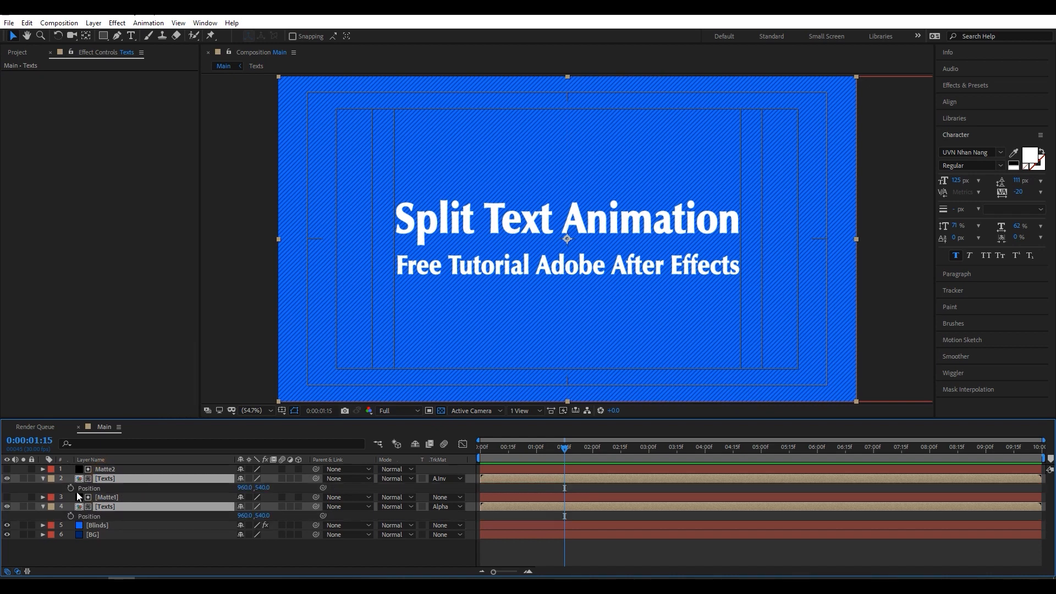
click(71, 488)
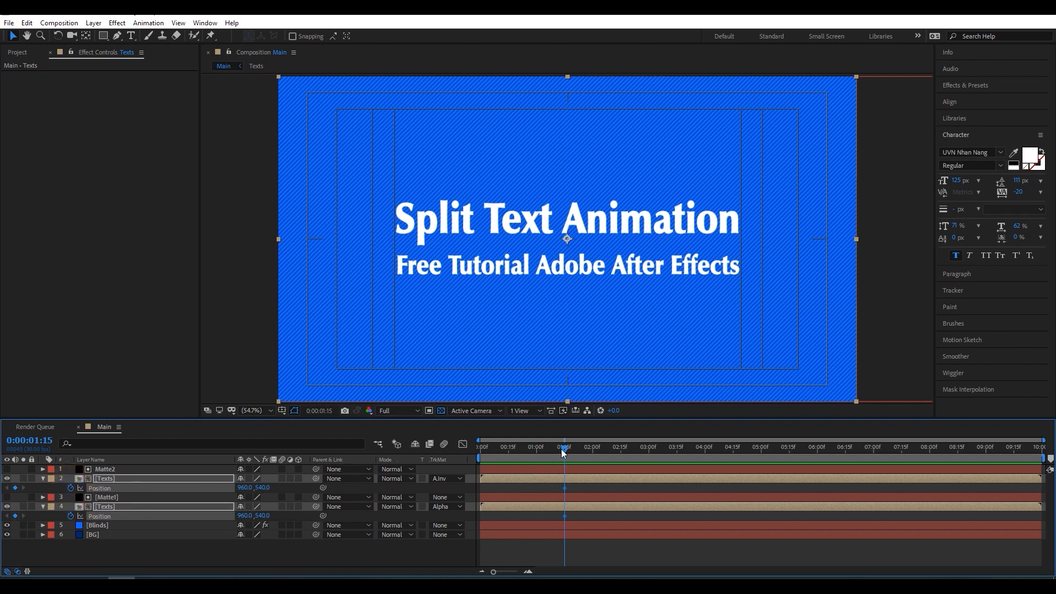
- At 0:00:00:00, set the lower Texts layer's X position to 311 so its half is hidden past the center line
drag(558, 449, 476, 457)
click(141, 544)
click(104, 509)
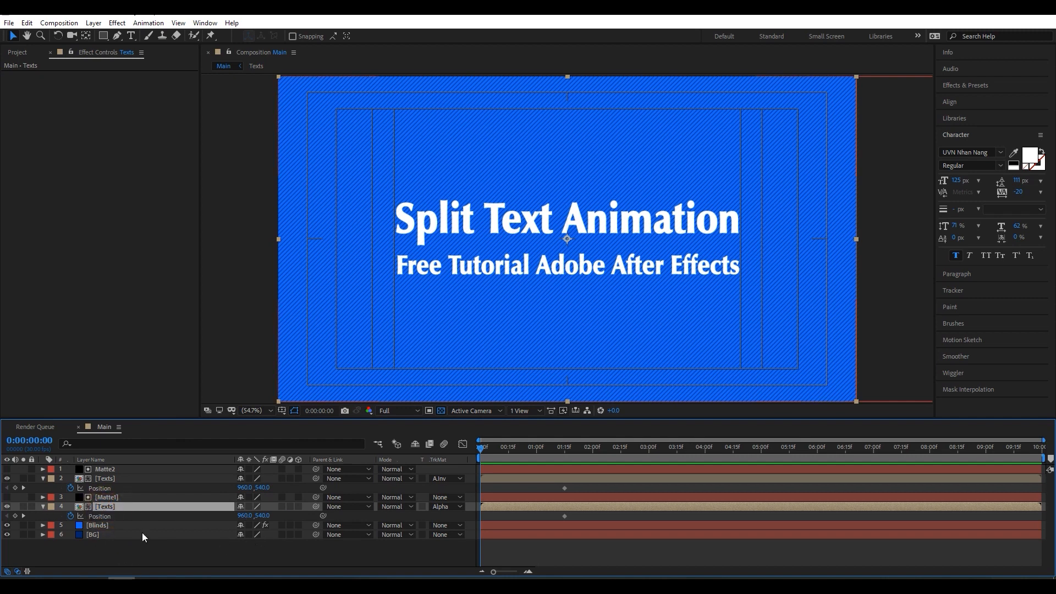
click(122, 544)
click(121, 508)
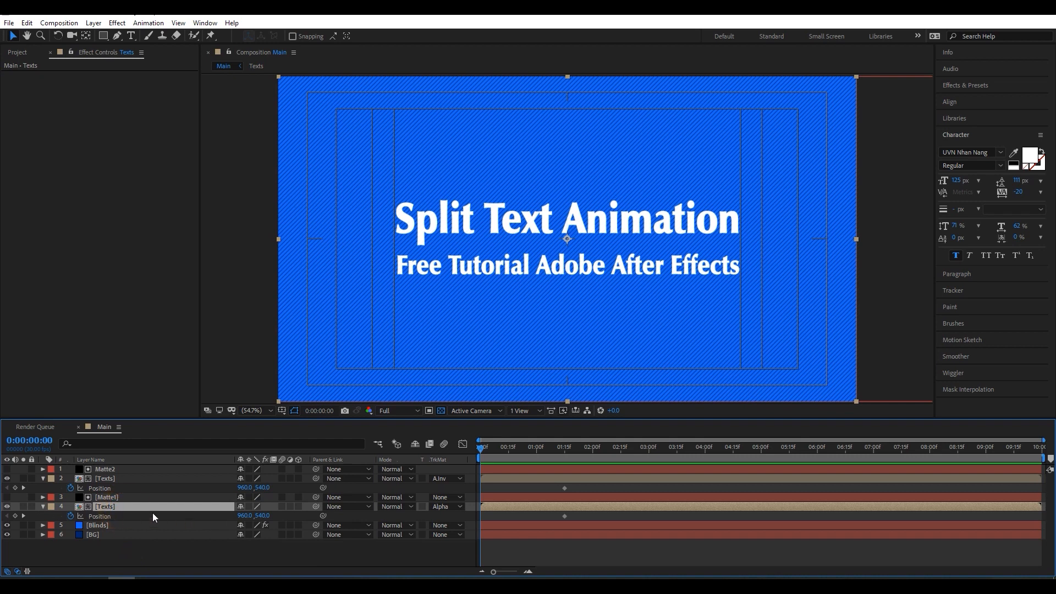
drag(243, 515, 3, 511)
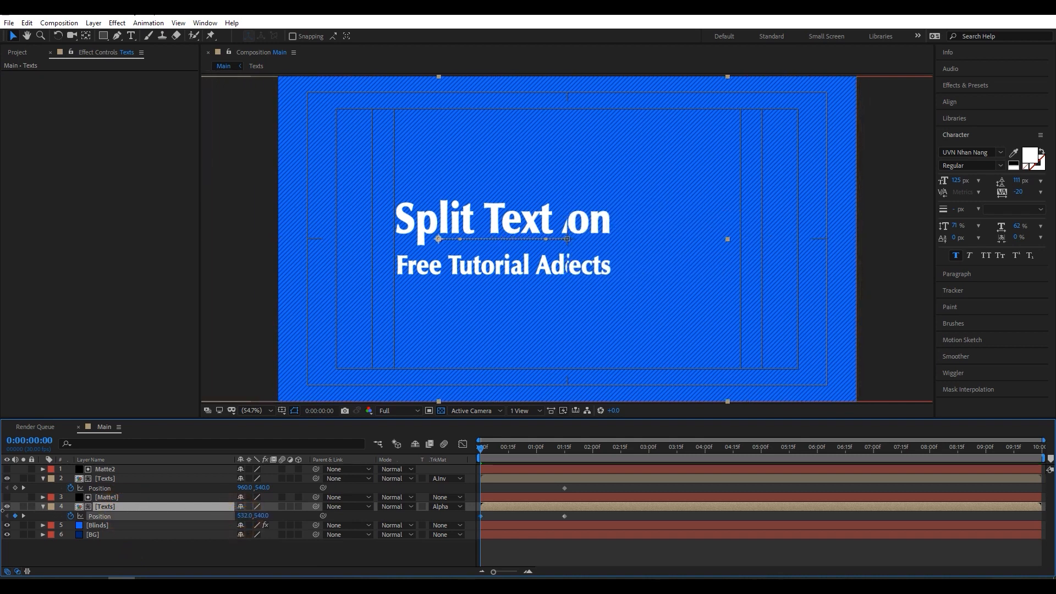
drag(245, 515, 116, 507)
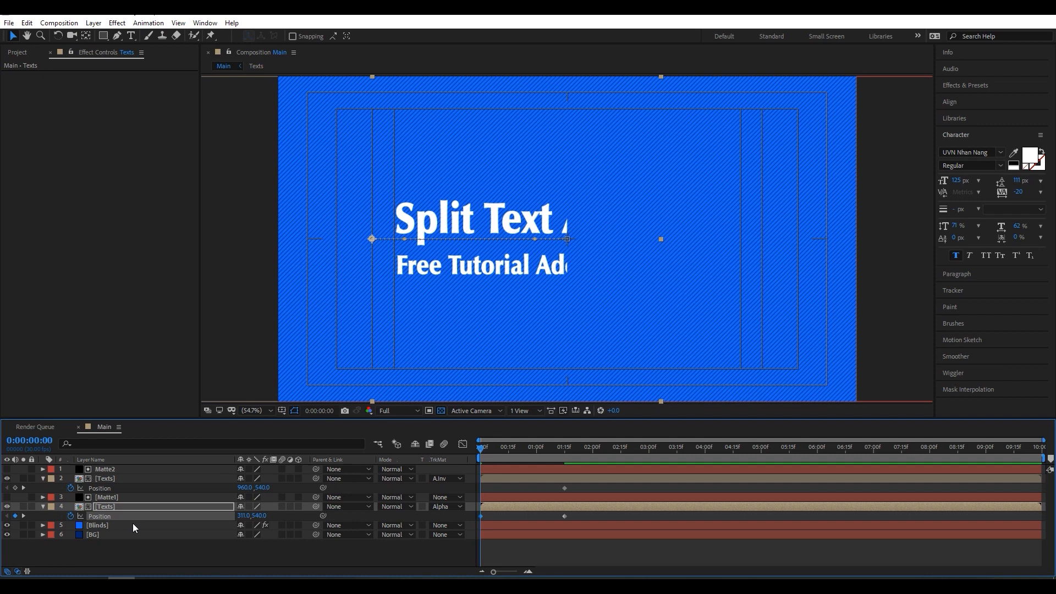
- Set the upper Texts layer's X position to 1606 at 0:00:00:00 so its half is hidden too
click(116, 480)
drag(241, 489, 598, 488)
click(189, 553)
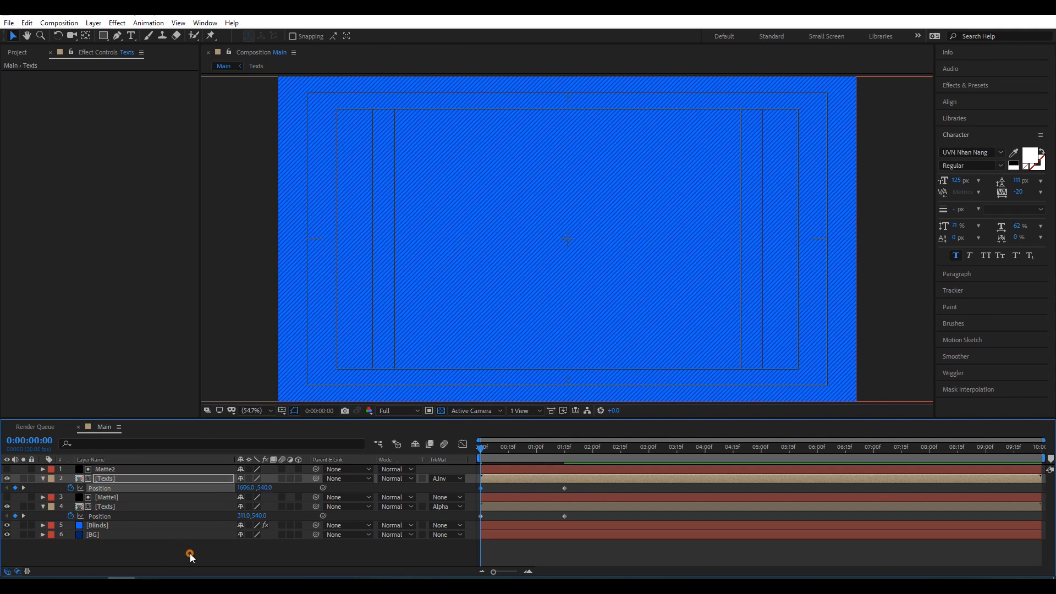
- Apply Easy Ease to all four Position keyframes of the two Texts layers
drag(697, 486, 473, 517)
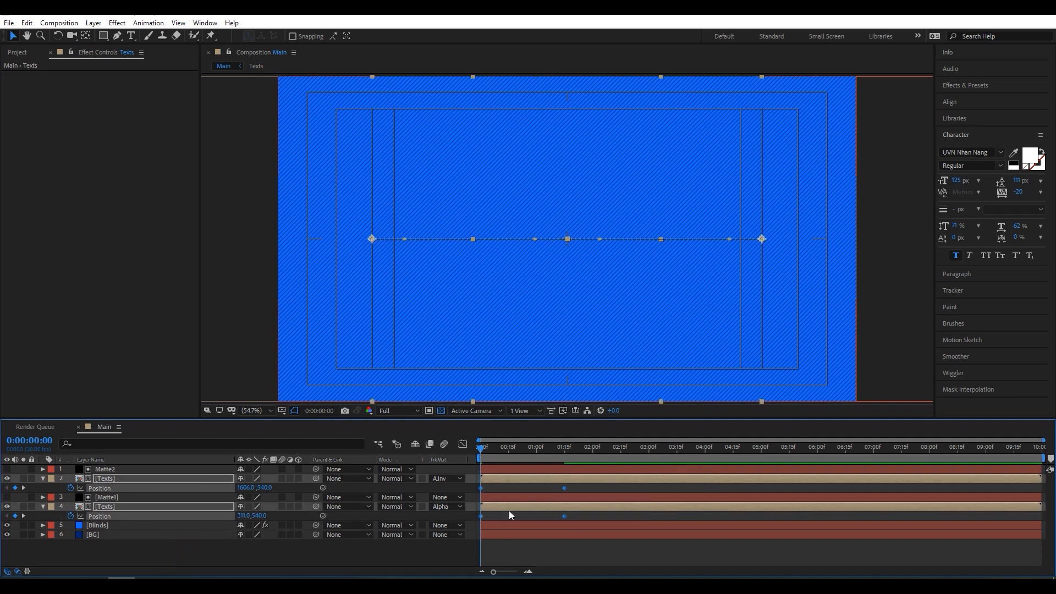
right_click(564, 516)
mouse_move(598, 509)
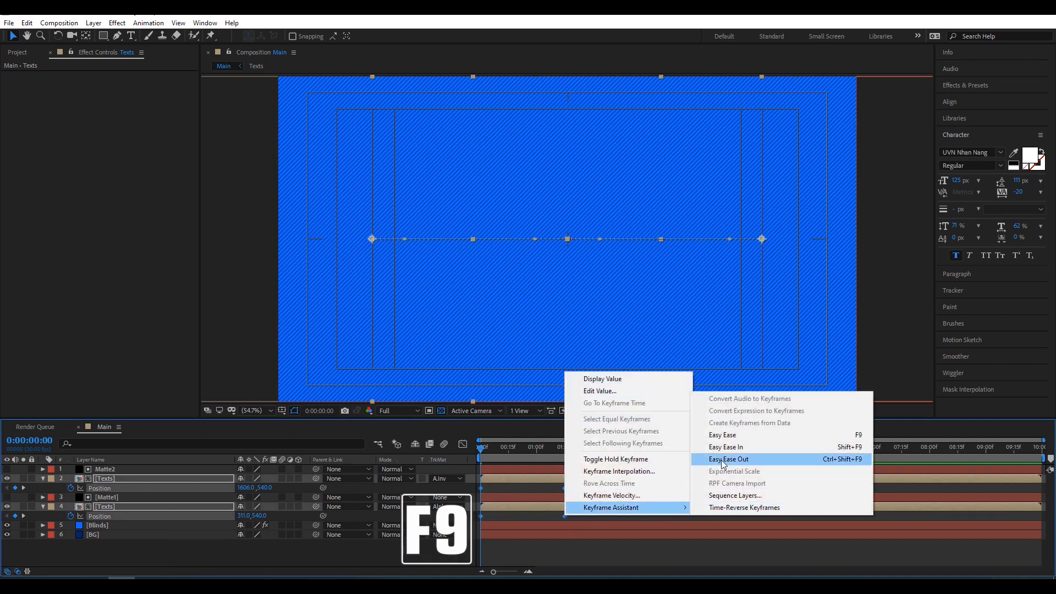
click(854, 435)
- Reshape both Texts layers' Position speed graph into a sharp peak just before 0:00:00:15 with a long, gradual slowdown
mouse_move(553, 450)
mouse_down()
mouse_move(519, 457)
mouse_move(536, 453)
mouse_up()
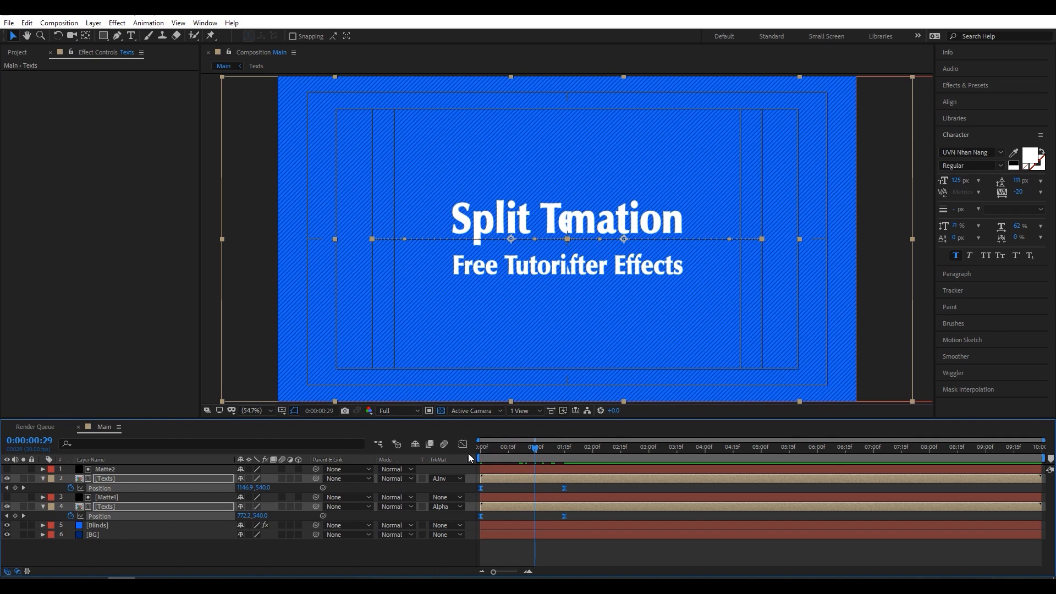
click(461, 446)
drag(718, 507, 427, 530)
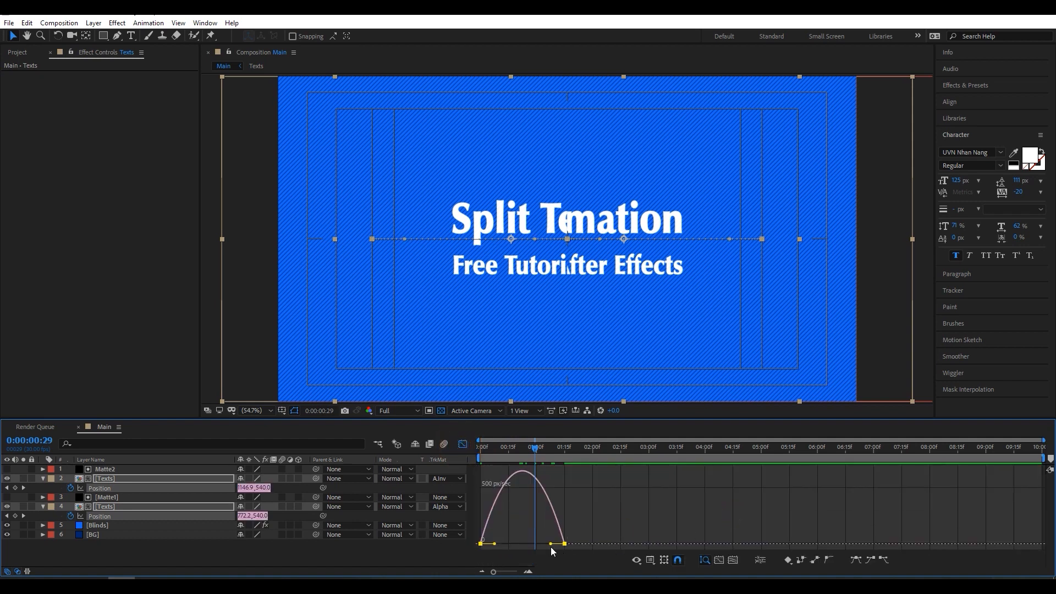
drag(550, 544, 503, 544)
click(649, 559)
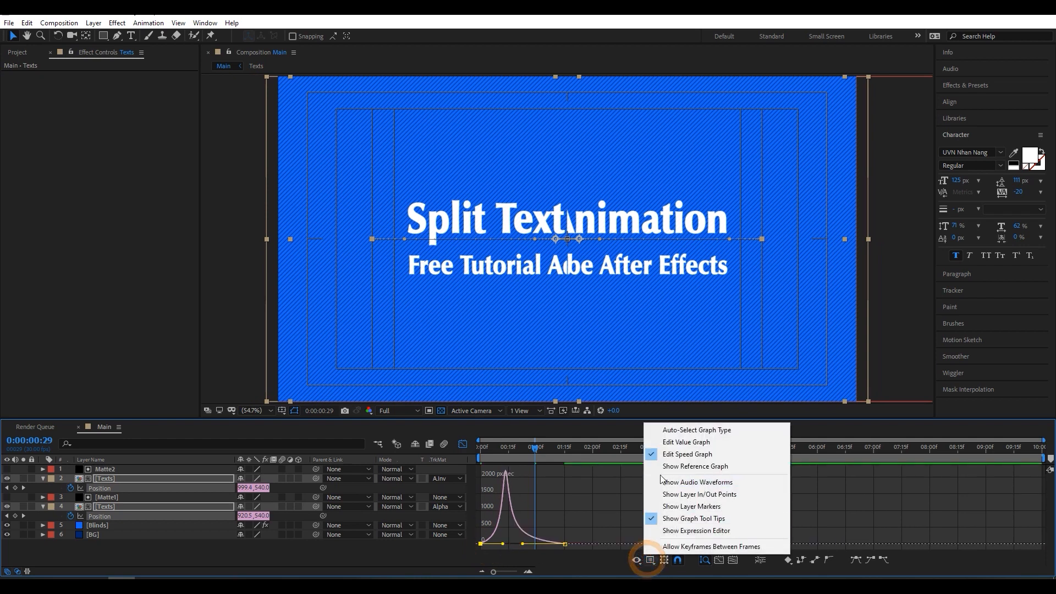
click(723, 456)
click(427, 552)
click(462, 443)
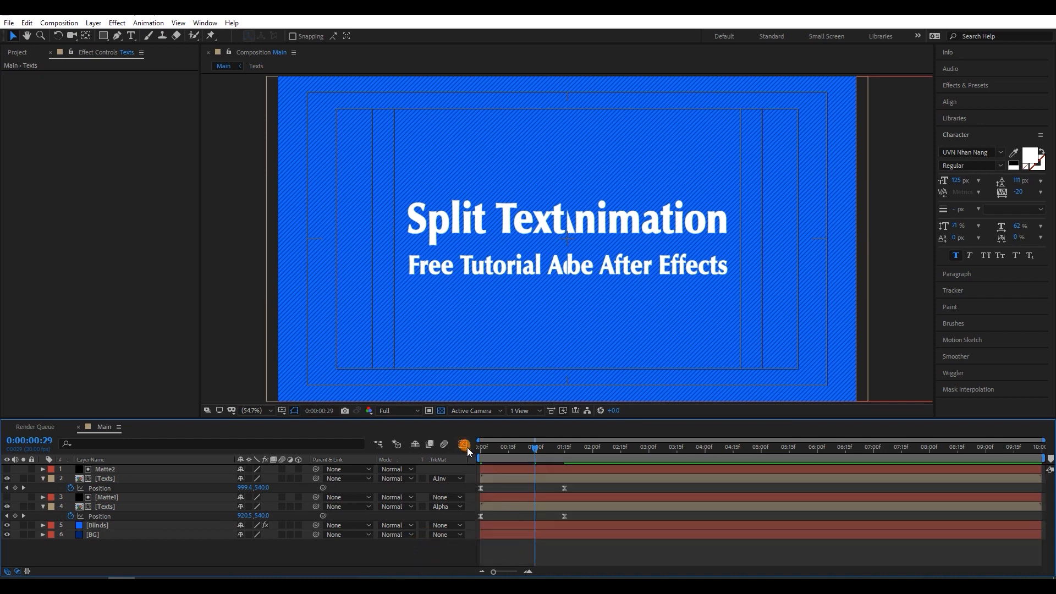
- Preview the split text animation and hide the composition's title/action safe guides
key(space)
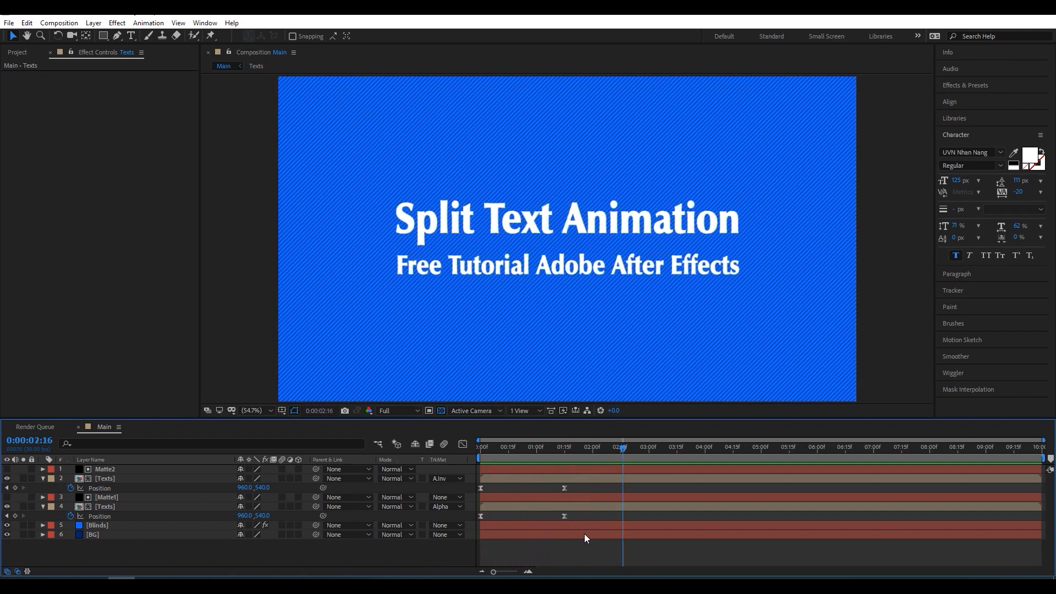
key(space)
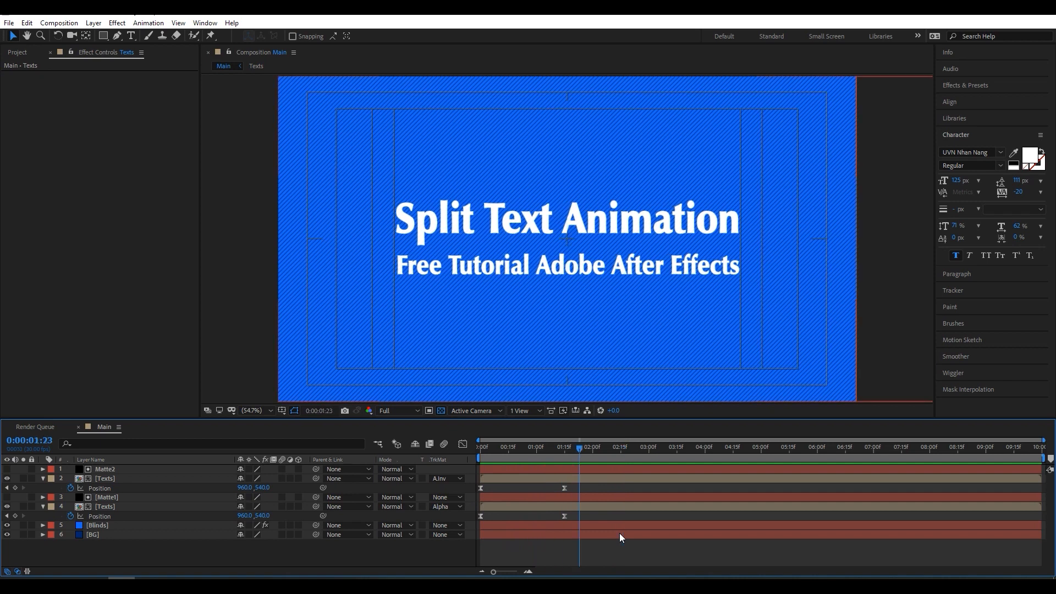
click(281, 410)
click(292, 419)
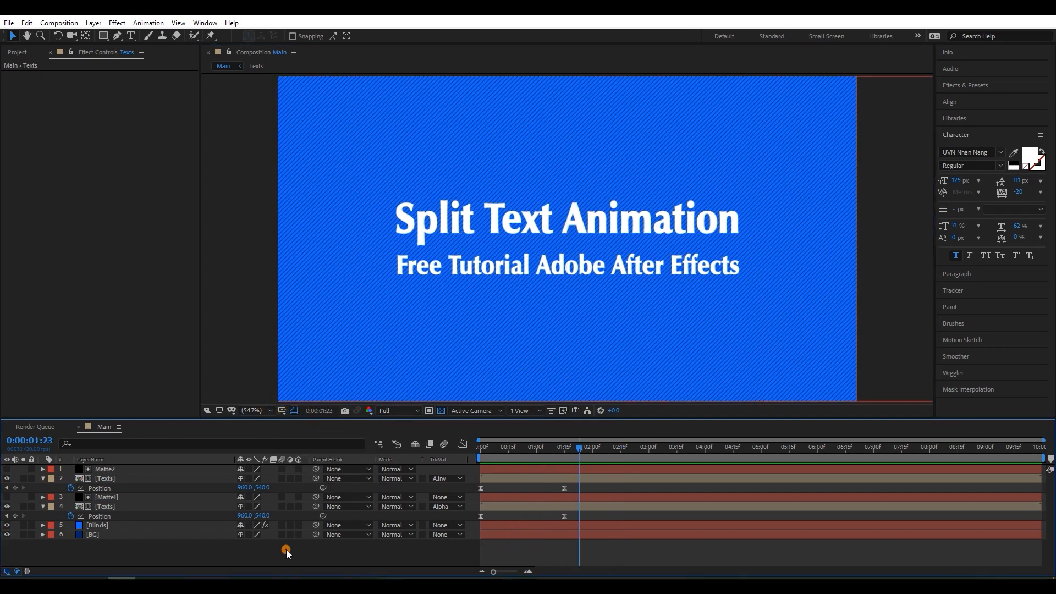